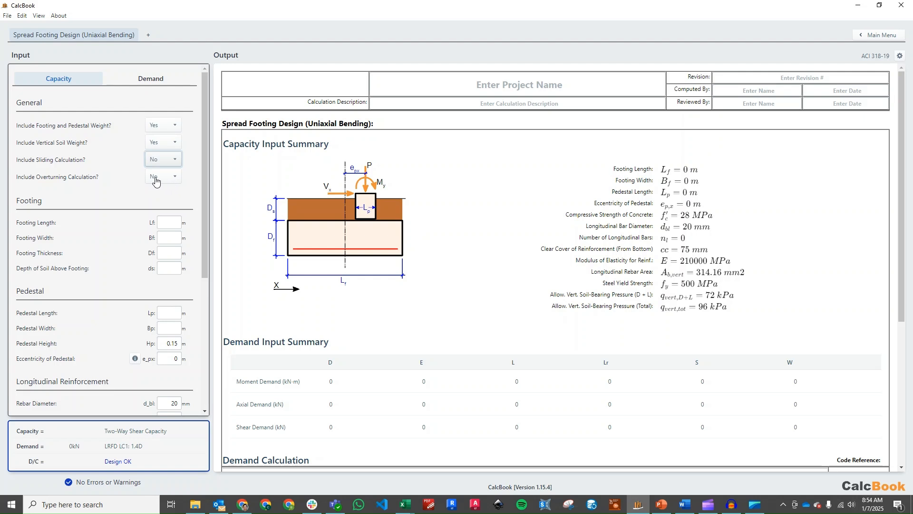
Include both the sliding and the overturning calculations in the footing design
{"action": "left_click", "coordinate": [162, 177]}
{"action": "left_click", "coordinate": [164, 196]}
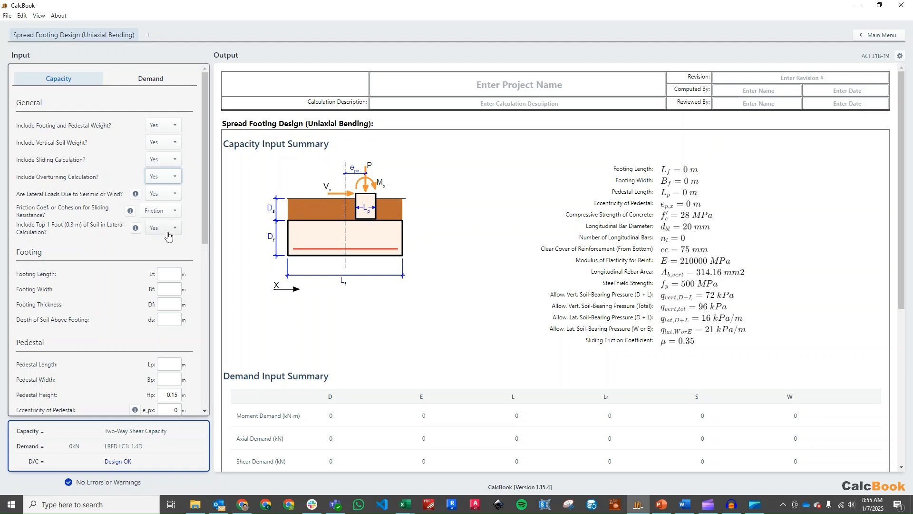
Set the footing length and width to 3 m, its thickness to 0.5 m and the soil depth above it to 1 m
{"action": "left_click_drag", "start_coordinate": [207, 199], "coordinate": [202, 250]}
{"action": "left_click", "coordinate": [169, 166]}
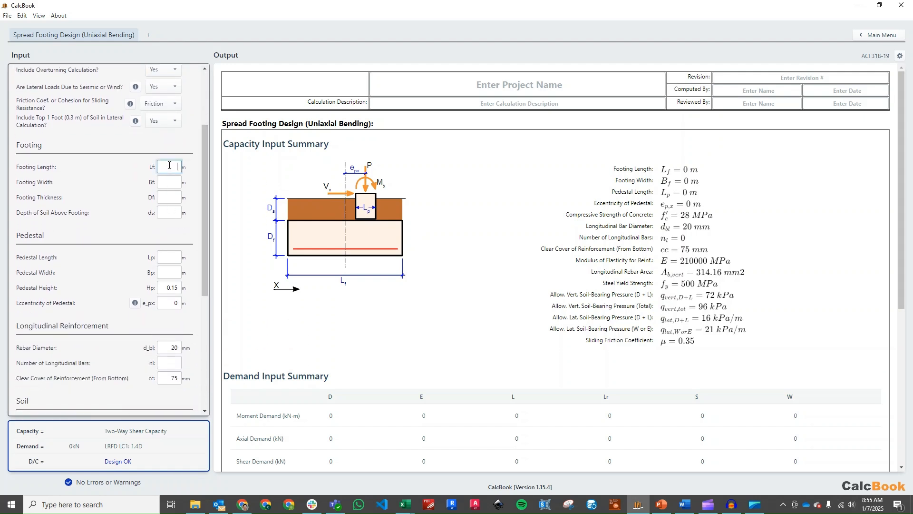
{"action": "type", "text": "3"}
{"action": "key", "text": "Tab"}
{"action": "key", "text": "Tab"}
{"action": "type", "text": "0.5"}
{"action": "key", "text": "Tab"}
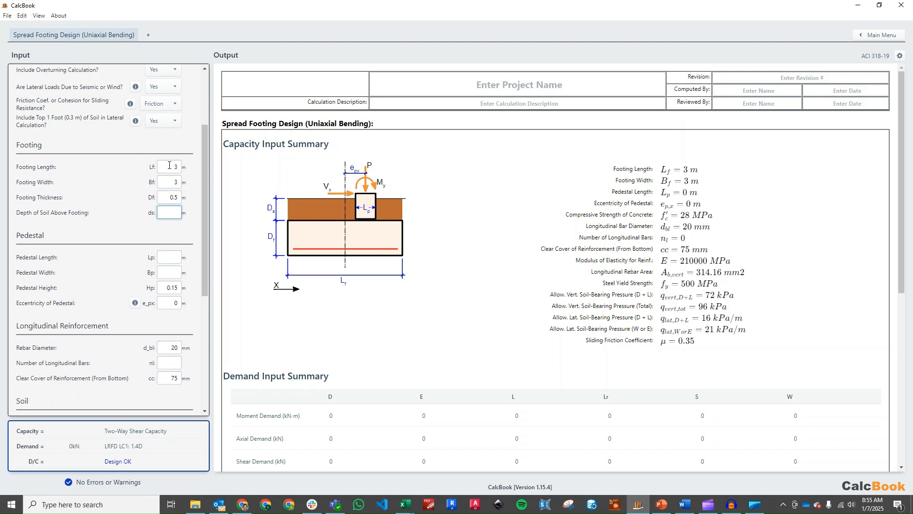
{"action": "key", "text": "Tab"}
Set the pedestal length and width to 0.45 m and its height to 1.3 m
{"action": "left_click_drag", "start_coordinate": [205, 192], "coordinate": [203, 209]}
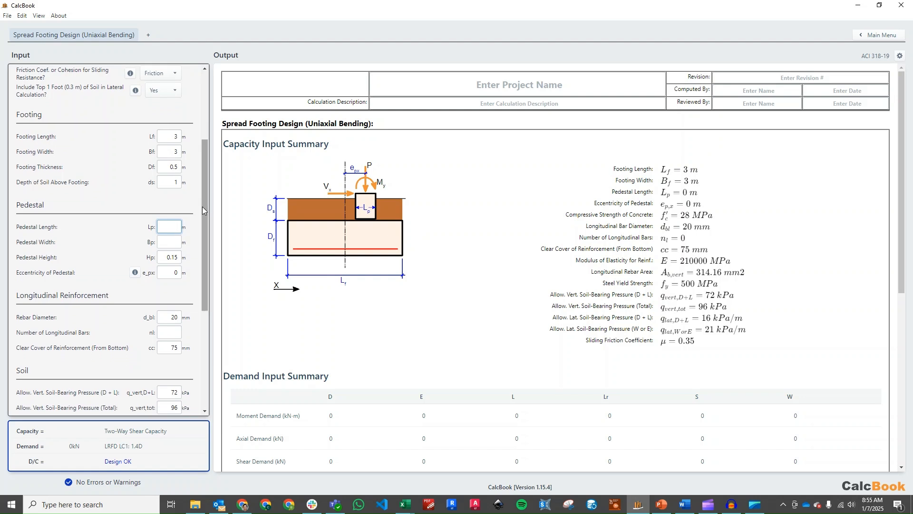
{"action": "type", "text": "0.45"}
{"action": "key", "text": "Tab"}
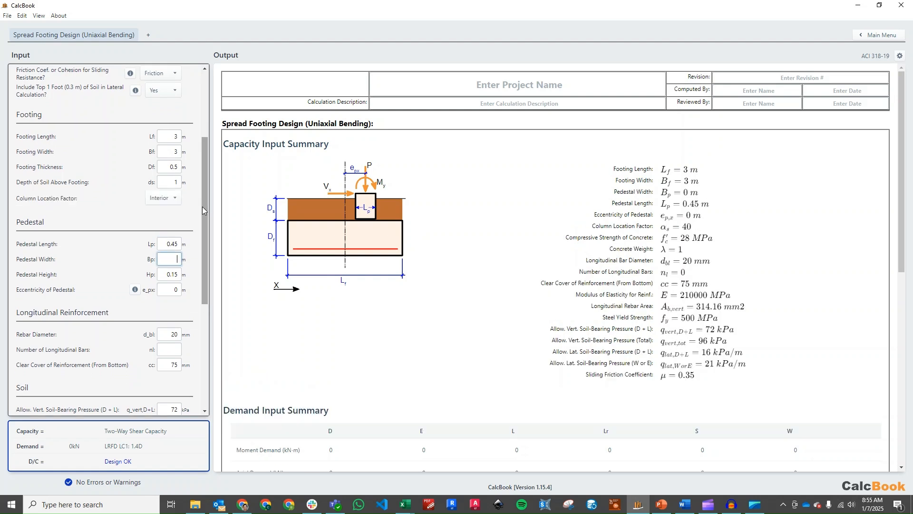
{"action": "type", "text": "0.45"}
{"action": "left_click", "coordinate": [166, 274]}
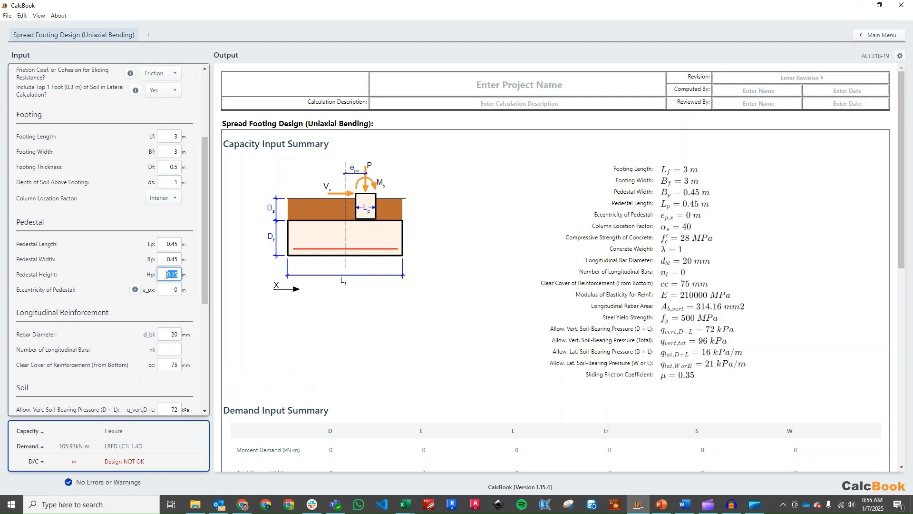
{"action": "left_click_drag", "start_coordinate": [166, 274], "coordinate": [184, 276]}
{"action": "type", "text": "1.3"}
{"action": "key", "text": "Tab"}
Set the longitudinal reinforcement to 11 bars with a 25 mm diameter
{"action": "left_click_drag", "start_coordinate": [204, 204], "coordinate": [198, 250]}
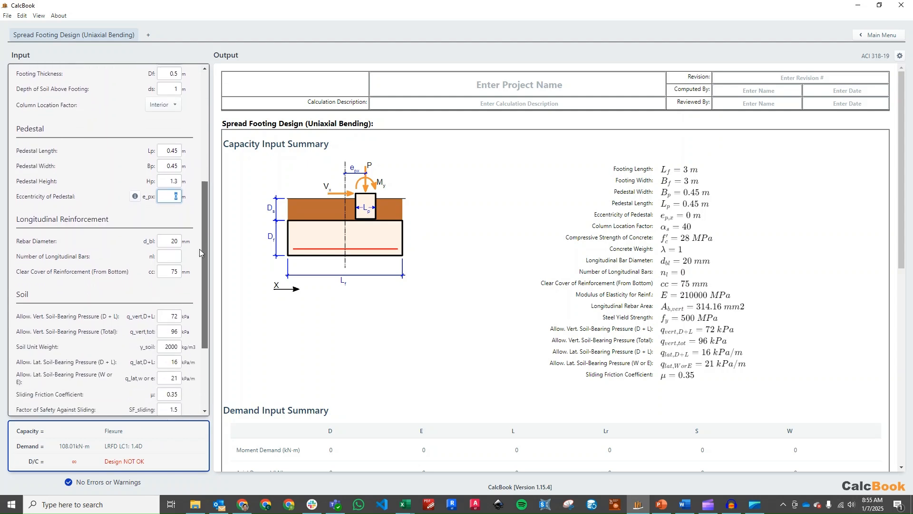
{"action": "left_click", "coordinate": [178, 242]}
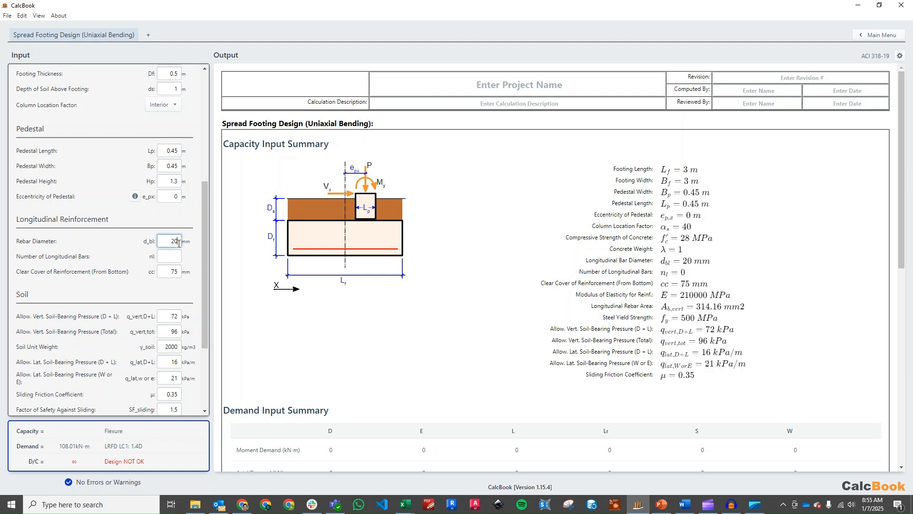
{"action": "double_click", "coordinate": [180, 242]}
{"action": "type", "text": "25"}
{"action": "left_click", "coordinate": [174, 257]}
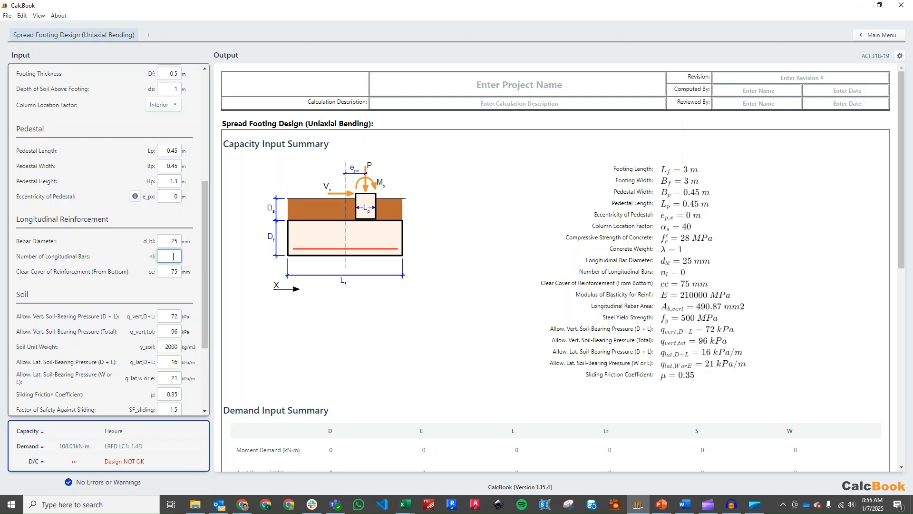
{"action": "type", "text": "11"}
{"action": "left_click", "coordinate": [179, 242]}
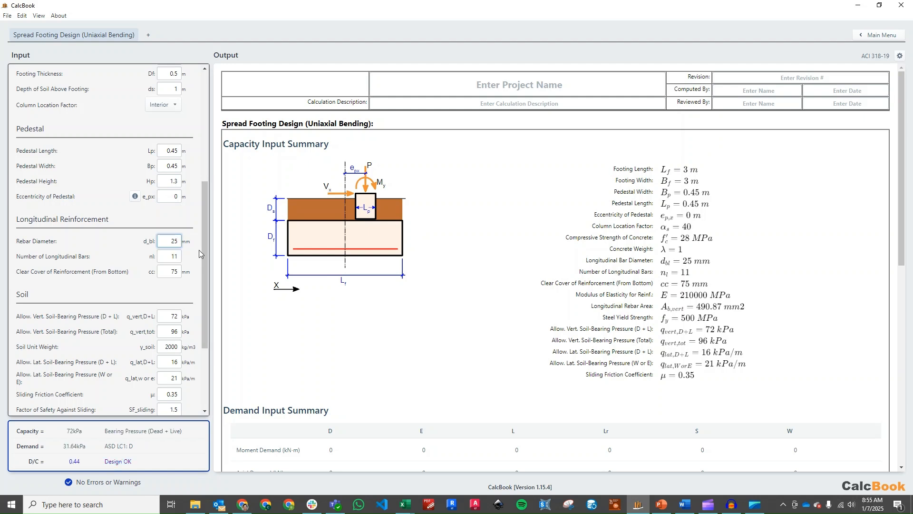
Set the allowable vertical soil-bearing pressure to 140 kPa for D + L and 187 kPa for total load
{"action": "left_click_drag", "start_coordinate": [204, 242], "coordinate": [208, 268]}
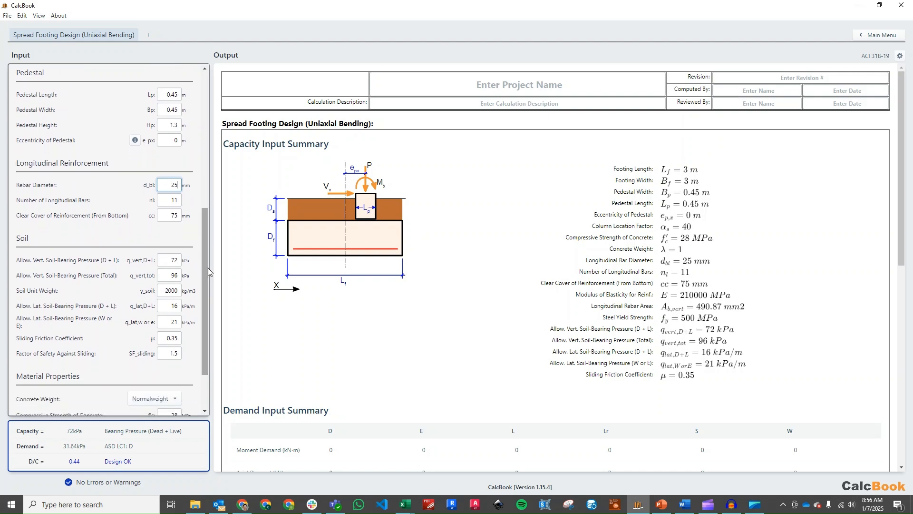
{"action": "double_click", "coordinate": [183, 260]}
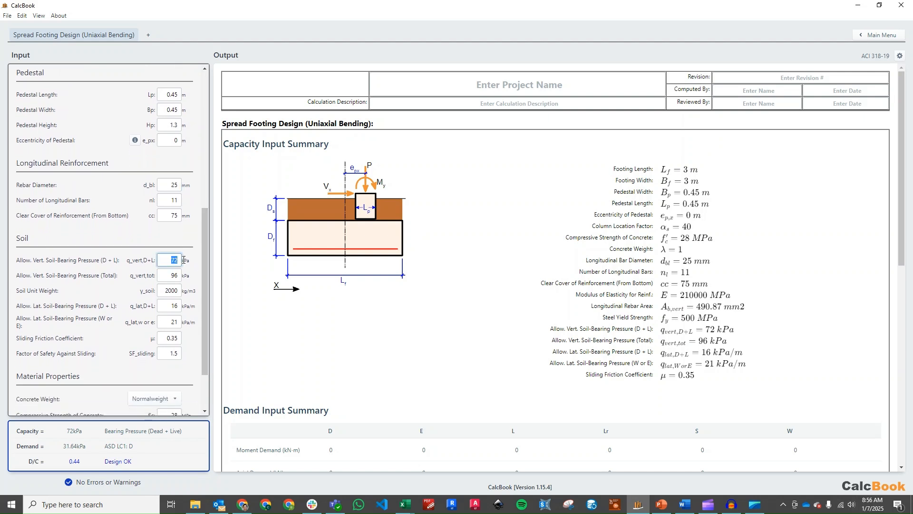
{"action": "type", "text": "140"}
{"action": "double_click", "coordinate": [173, 275]}
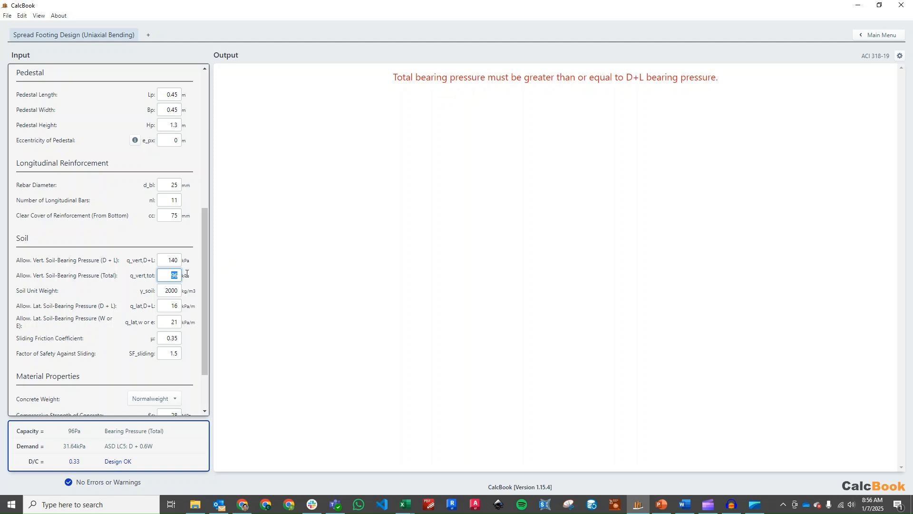
{"action": "type", "text": "187"}
{"action": "left_click", "coordinate": [168, 260]}
{"action": "left_click_drag", "start_coordinate": [204, 224], "coordinate": [203, 261]}
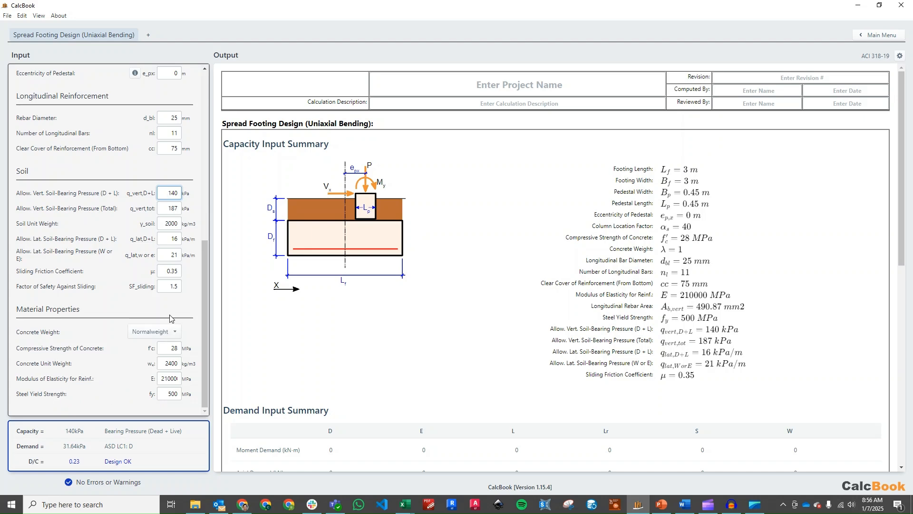
Enter the axial demands on the footing: 750 kN dead load and 500 kN live load
{"action": "left_click_drag", "start_coordinate": [207, 264], "coordinate": [207, 95]}
{"action": "left_click", "coordinate": [166, 79]}
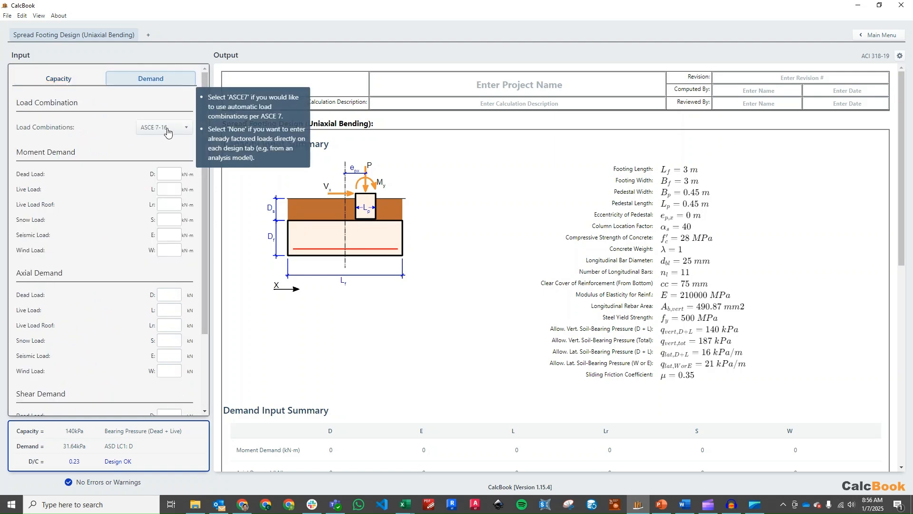
{"action": "left_click_drag", "start_coordinate": [206, 139], "coordinate": [202, 161]}
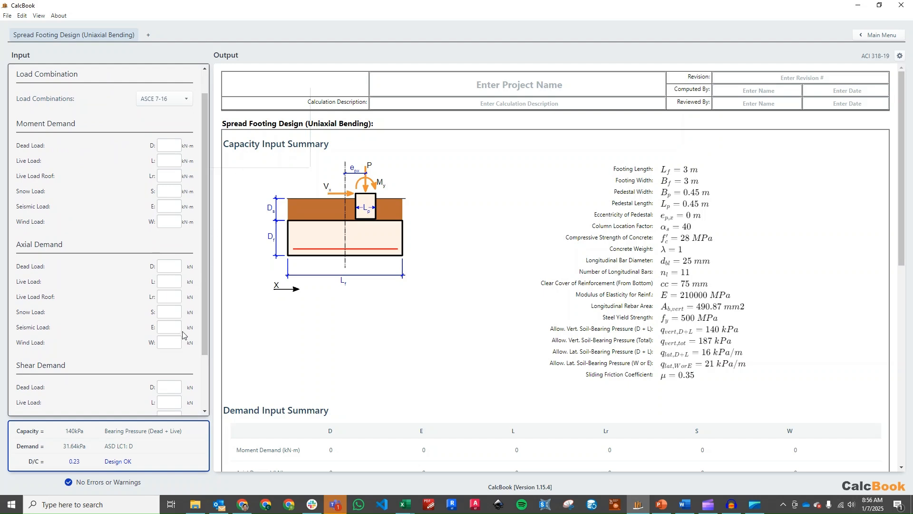
{"action": "scroll", "coordinate": [201, 261], "scroll_direction": "down", "scroll_amount": 1}
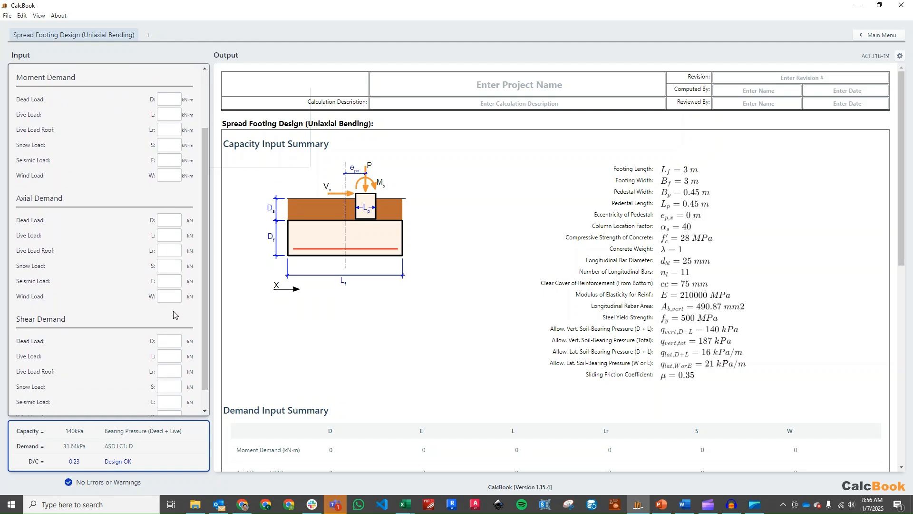
{"action": "left_click", "coordinate": [174, 220]}
{"action": "type", "text": "750"}
{"action": "left_click", "coordinate": [171, 236]}
{"action": "type", "text": "500"}
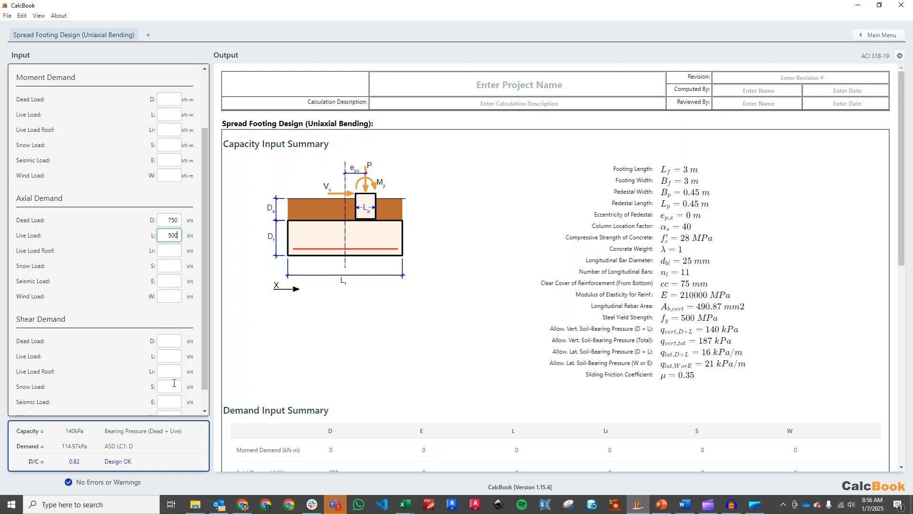
Enter a seismic shear demand of 100 kN and a seismic moment demand of 400 kN·m
{"action": "left_click", "coordinate": [173, 401]}
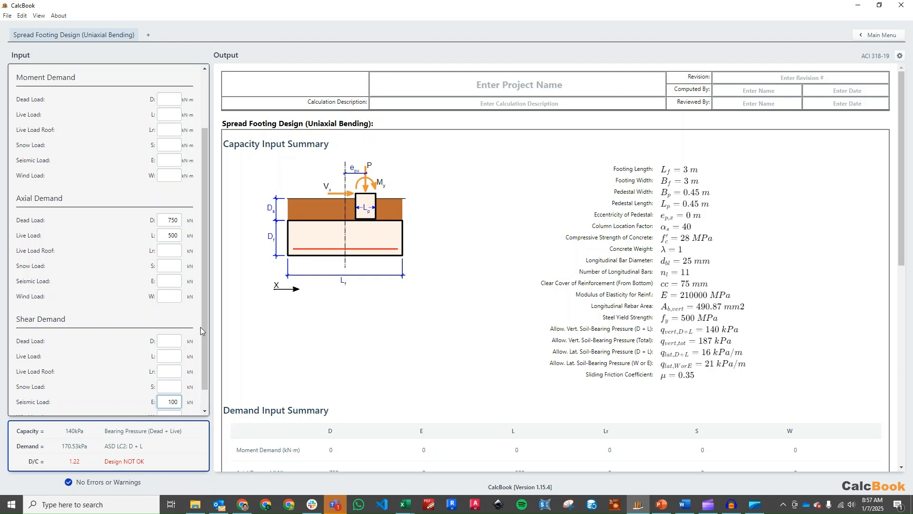
{"action": "left_click", "coordinate": [173, 159]}
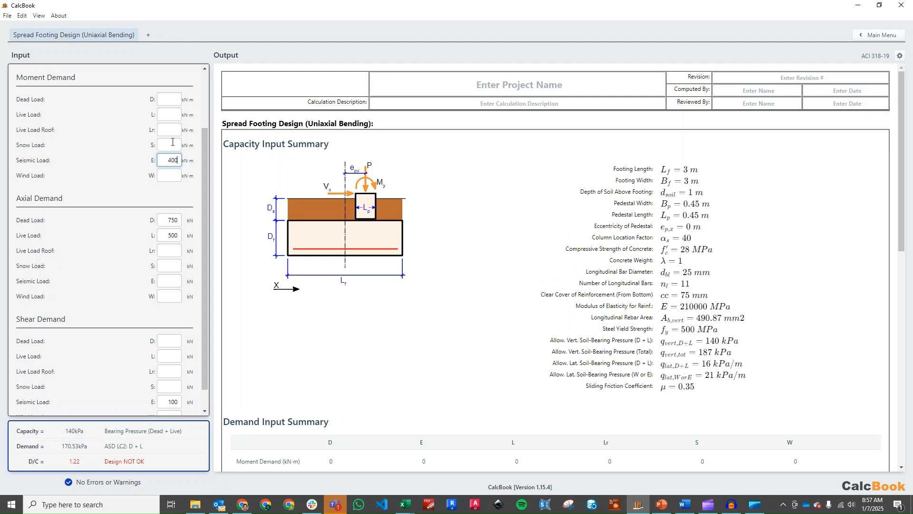
{"action": "left_click", "coordinate": [201, 148]}
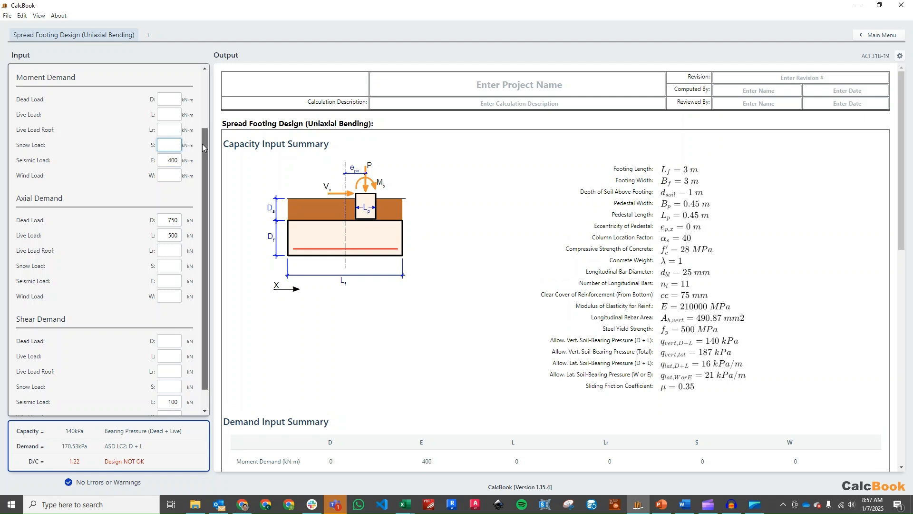
{"action": "left_click_drag", "start_coordinate": [204, 146], "coordinate": [217, 80]}
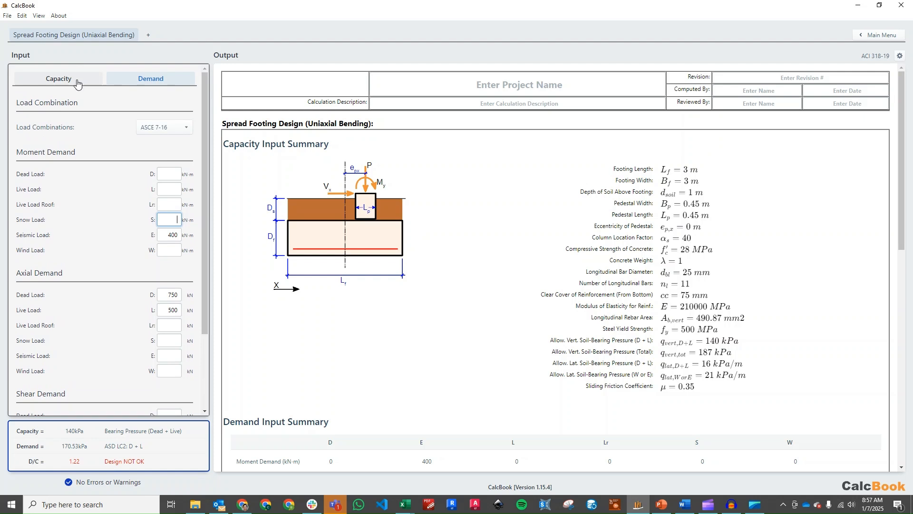
Return to the capacity inputs and expand the supplemental axial loading calculation to review the footing, pedestal and soil weights
{"action": "left_click", "coordinate": [77, 82]}
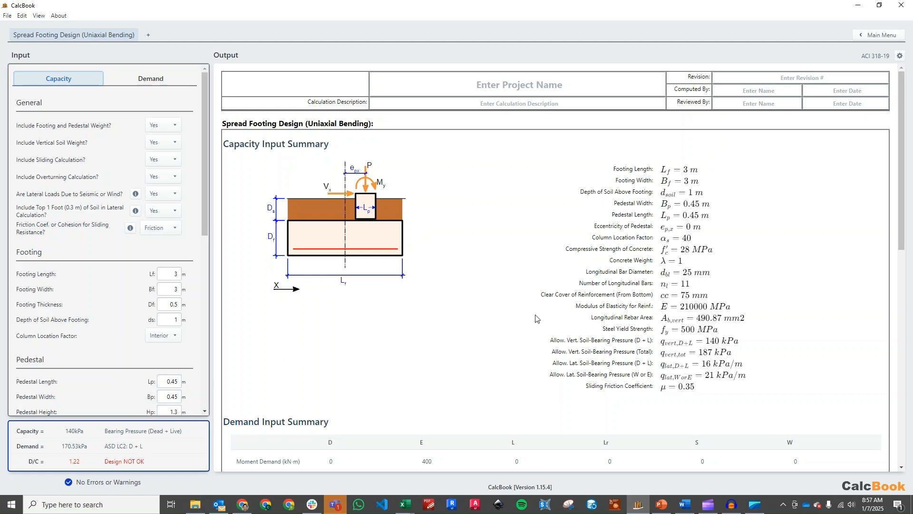
{"action": "scroll", "coordinate": [509, 316], "scroll_direction": "down", "scroll_amount": 5}
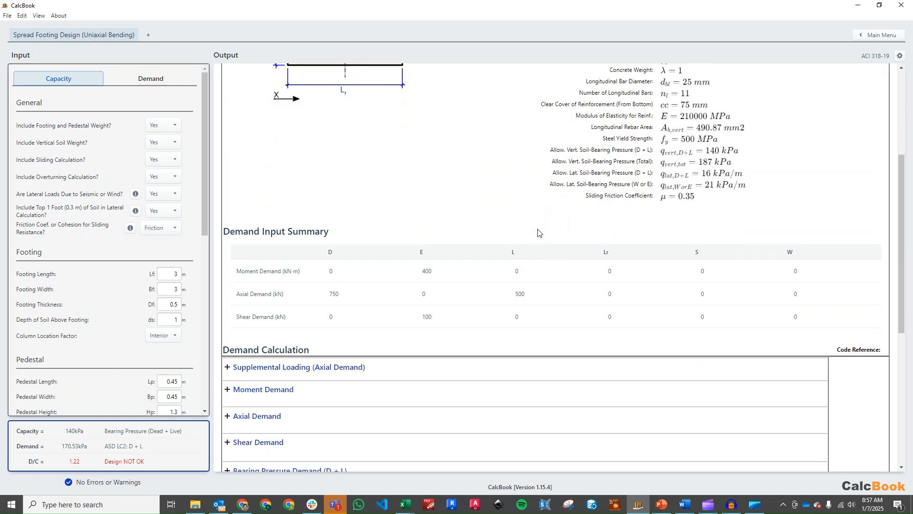
{"action": "scroll", "coordinate": [537, 226], "scroll_direction": "down", "scroll_amount": 3}
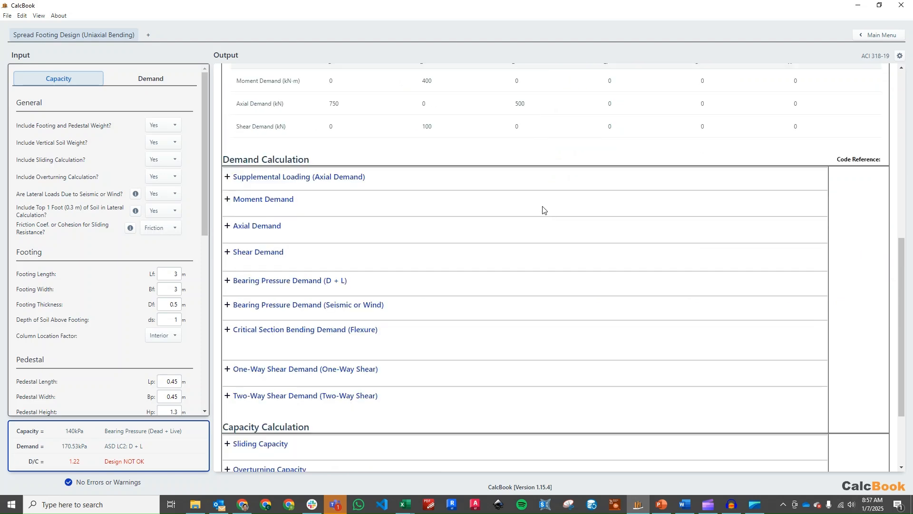
{"action": "left_click", "coordinate": [355, 179]}
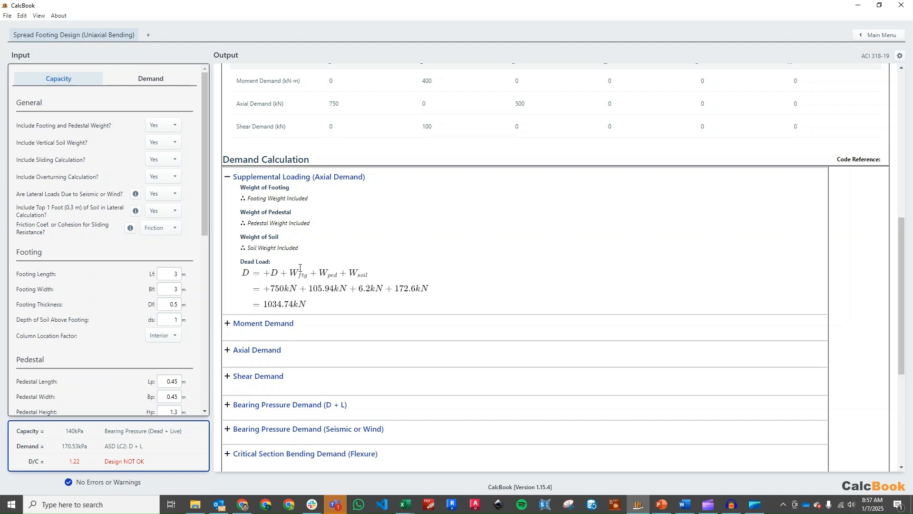
Expand the axial demand calculation and examine its ASD and LRFD load combinations
{"action": "scroll", "coordinate": [298, 271], "scroll_direction": "down", "scroll_amount": 1}
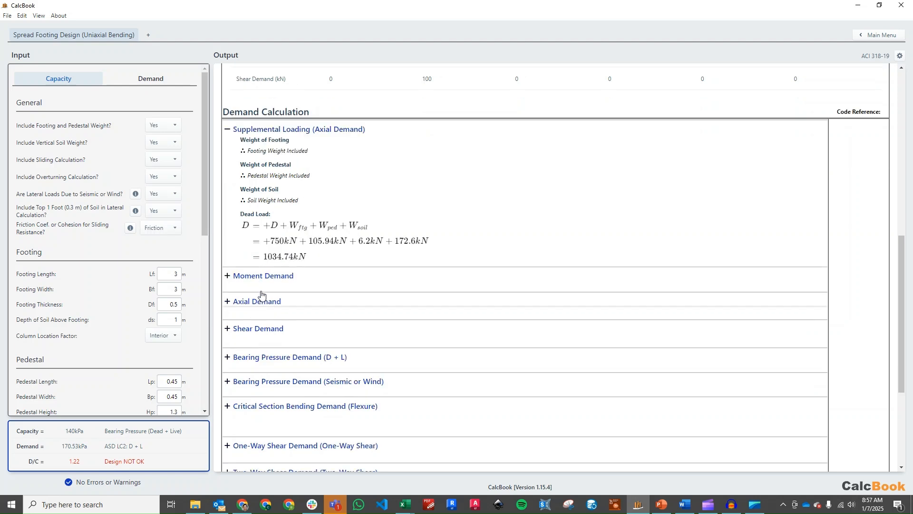
{"action": "left_click", "coordinate": [258, 305]}
{"action": "scroll", "coordinate": [420, 236], "scroll_direction": "down", "scroll_amount": 1}
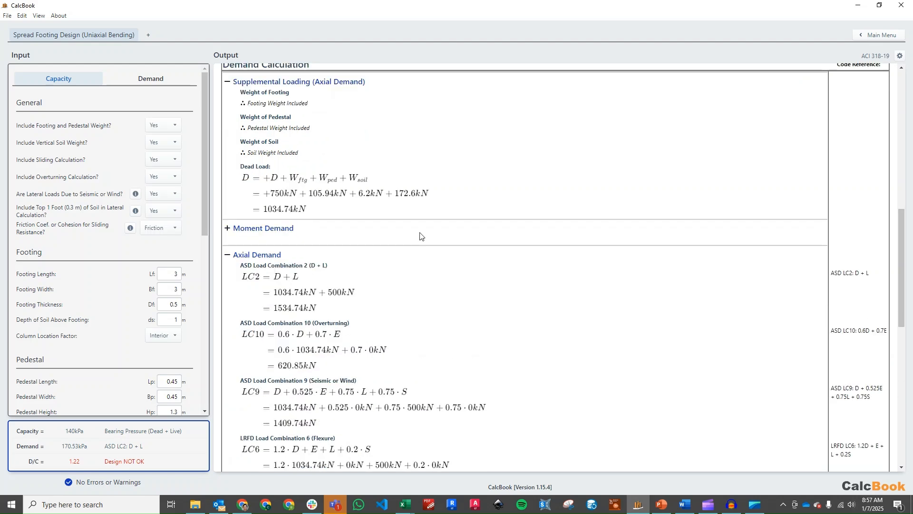
{"action": "scroll", "coordinate": [420, 233], "scroll_direction": "down", "scroll_amount": 2}
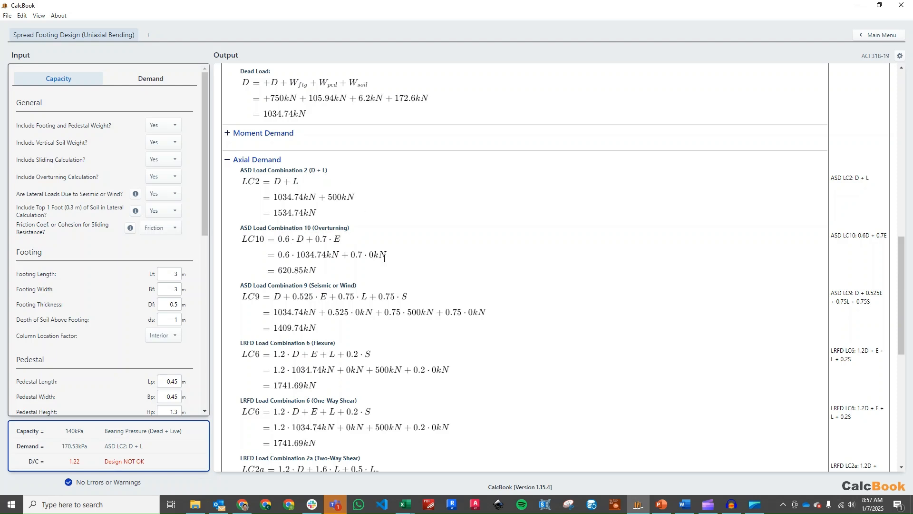
{"action": "scroll", "coordinate": [383, 258], "scroll_direction": "down", "scroll_amount": 1}
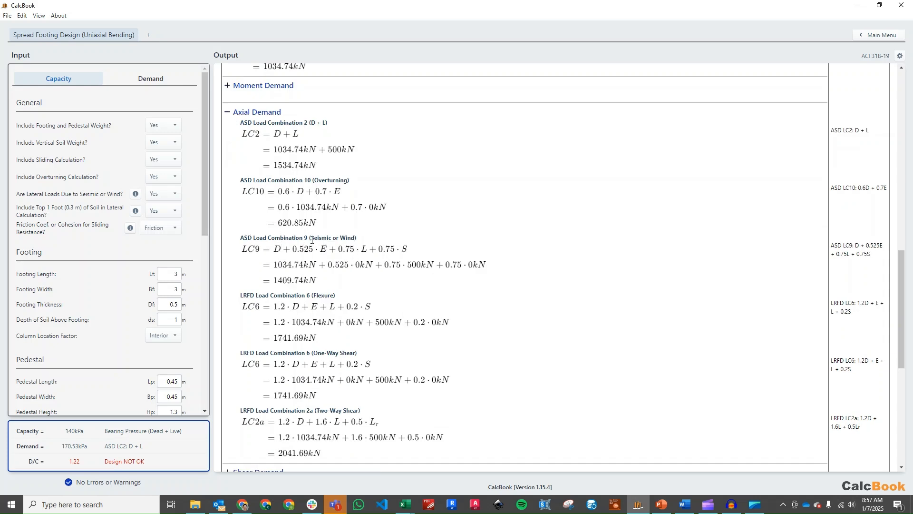
{"action": "scroll", "coordinate": [331, 269], "scroll_direction": "down", "scroll_amount": 2}
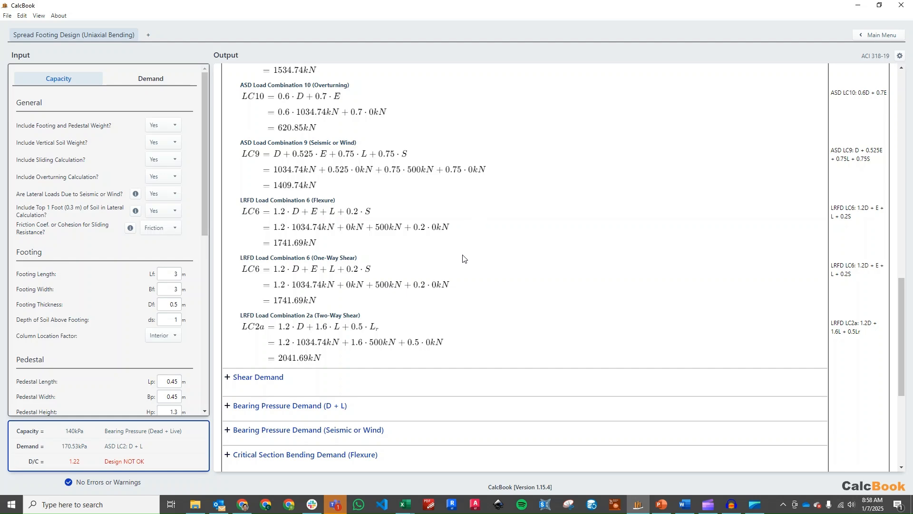
Expand the D + L bearing pressure demand and examine the footing's resultant eccentricity, kern area and ground contact length
{"action": "scroll", "coordinate": [436, 286], "scroll_direction": "down", "scroll_amount": 2}
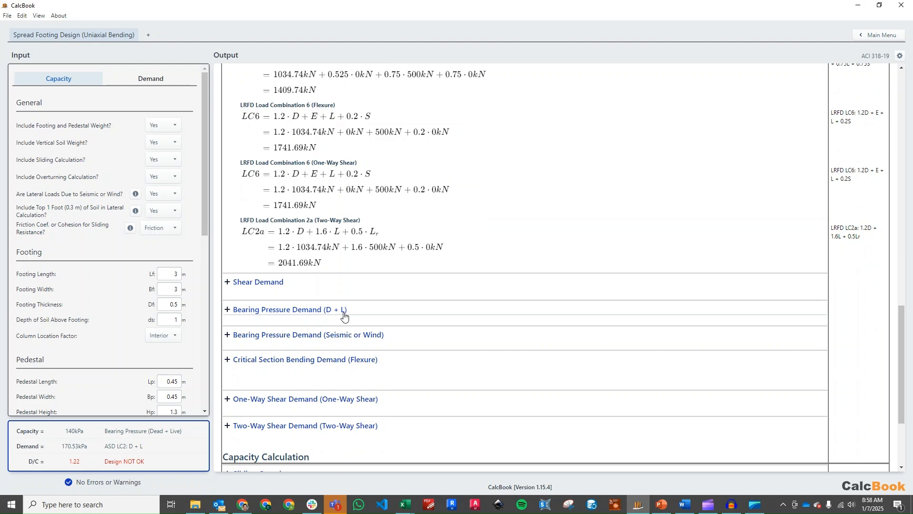
{"action": "left_click", "coordinate": [343, 311]}
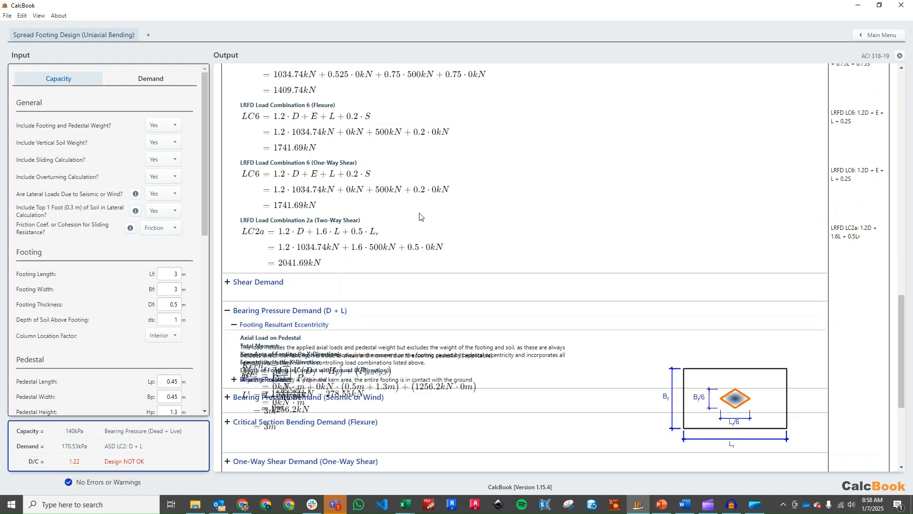
{"action": "scroll", "coordinate": [418, 218], "scroll_direction": "down", "scroll_amount": 3}
{"action": "scroll", "coordinate": [421, 219], "scroll_direction": "down", "scroll_amount": 4}
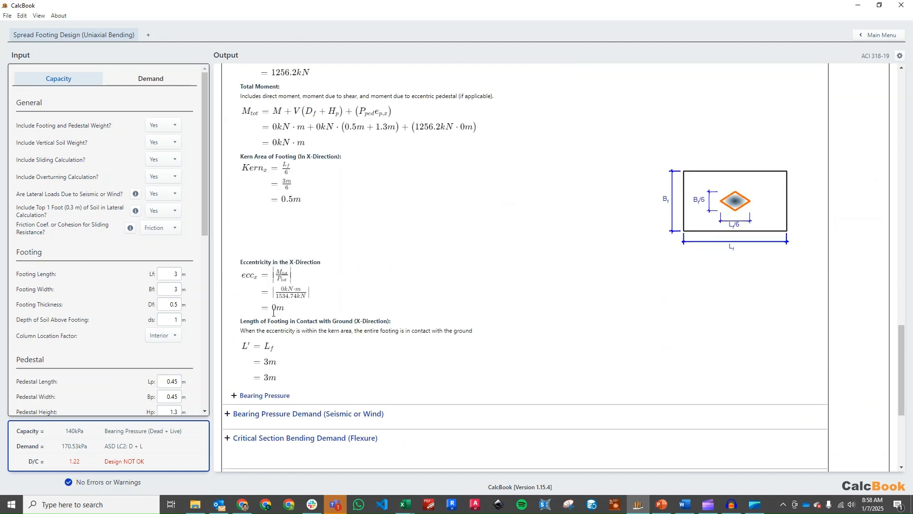
{"action": "double_click", "coordinate": [276, 308]}
{"action": "left_click", "coordinate": [299, 315]}
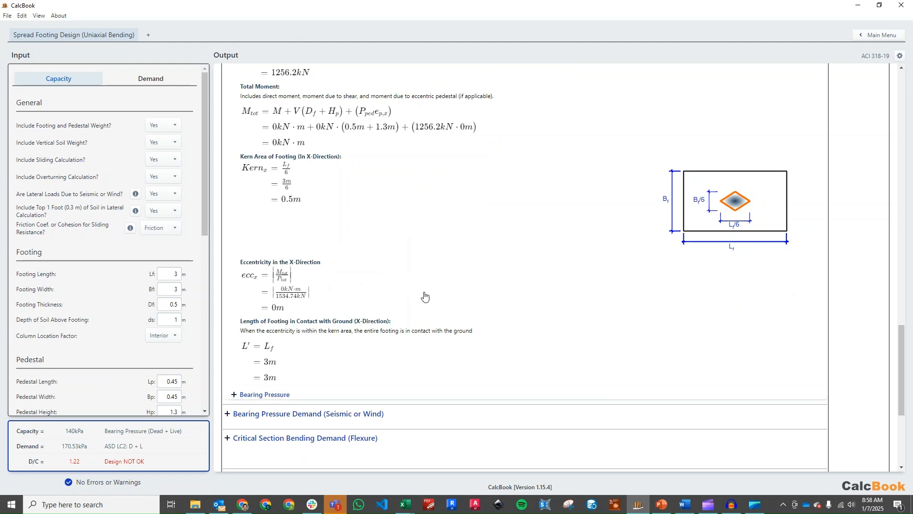
Expand the D + L bearing pressure calculation, and set both the footing length and footing width to 3.5 m
{"action": "scroll", "coordinate": [488, 248], "scroll_direction": "down", "scroll_amount": 5}
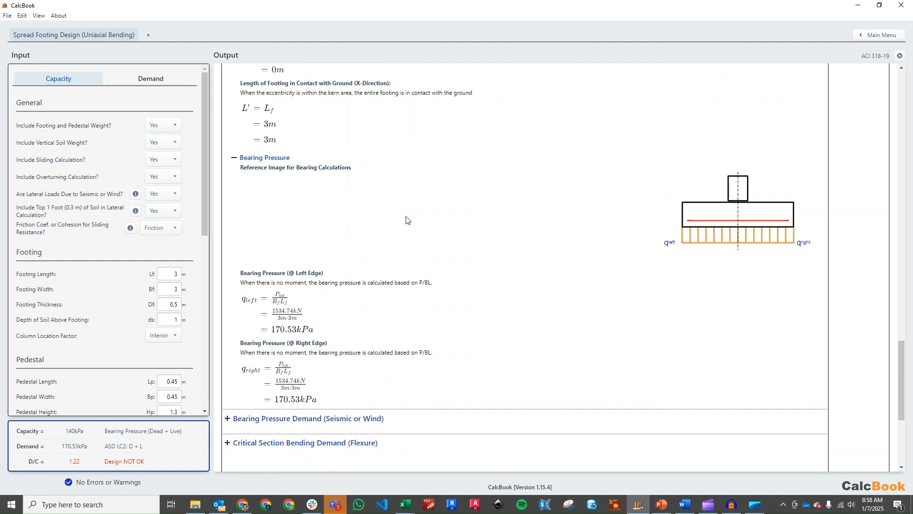
{"action": "left_click", "coordinate": [173, 274]}
{"action": "type", "text": ".5"}
{"action": "key", "text": "Tab"}
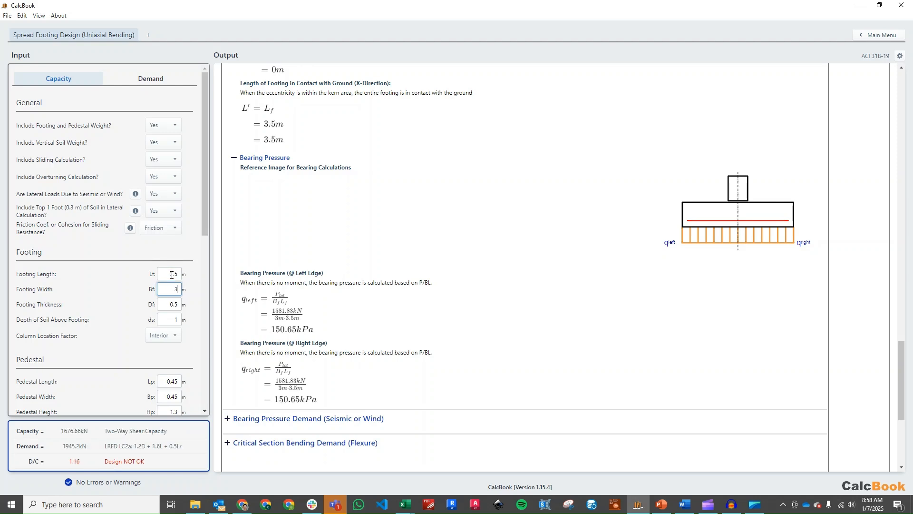
{"action": "type", "text": "3.5"}
{"action": "key", "text": "Tab"}
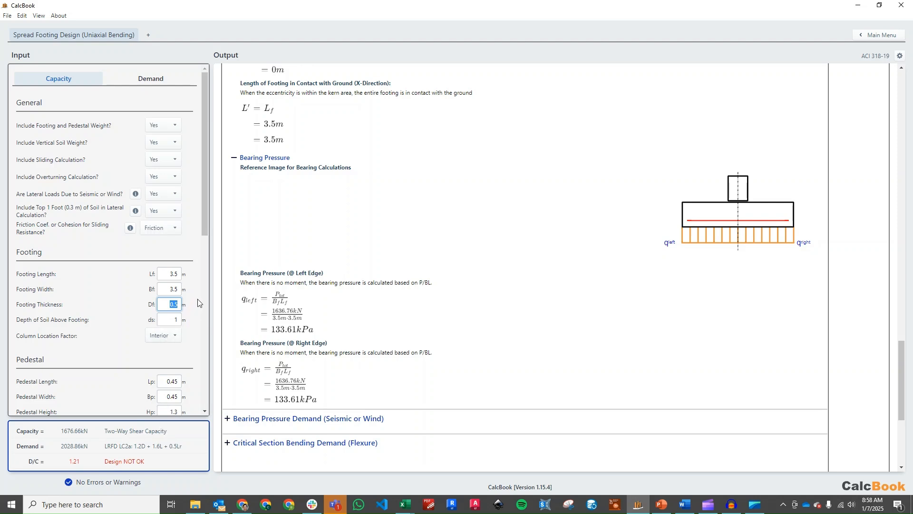
Set the footing thickness to 0.75 m
{"action": "type", "text": "0"}
{"action": "left_click", "coordinate": [176, 292]}
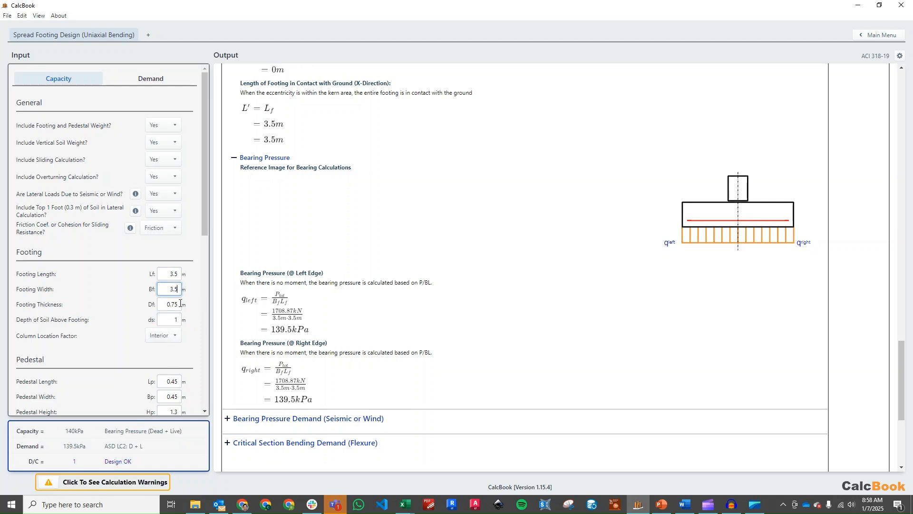
{"action": "left_click", "coordinate": [181, 303]}
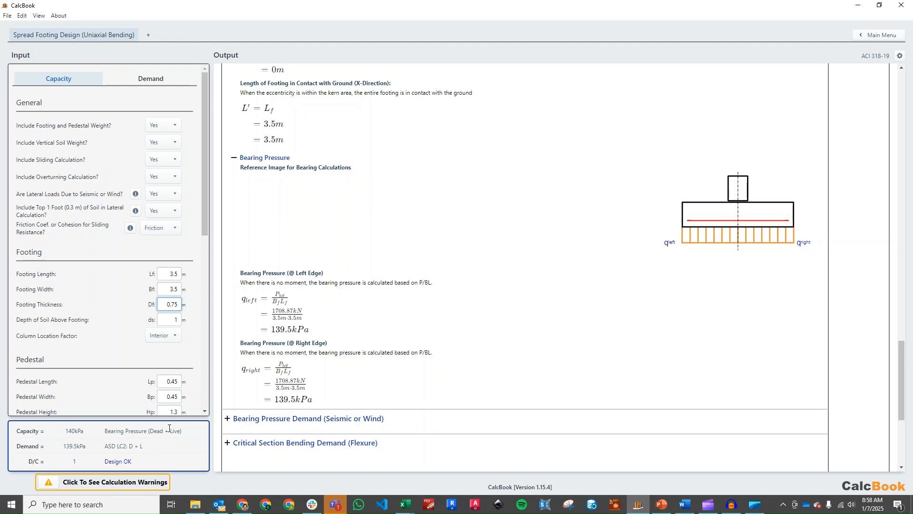
Review the calculation warnings and set the number of longitudinal bars to 13
{"action": "left_click", "coordinate": [44, 484]}
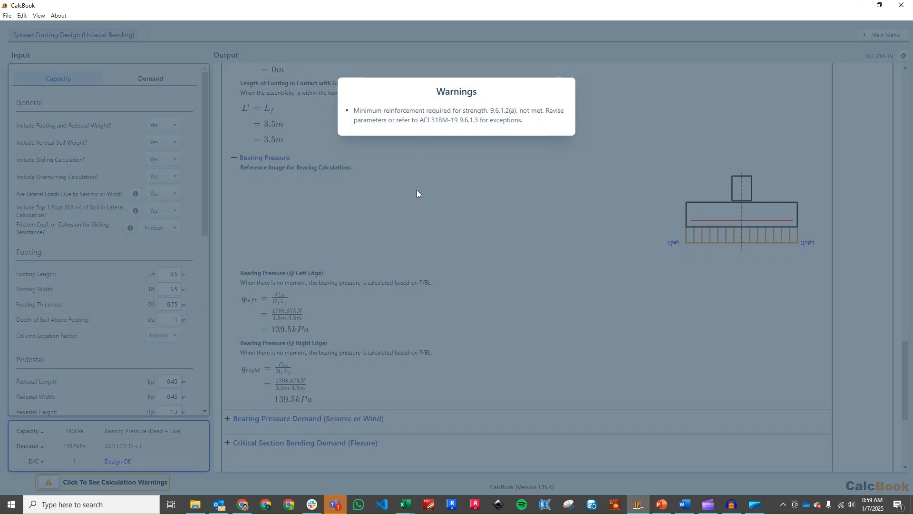
{"action": "left_click", "coordinate": [417, 190]}
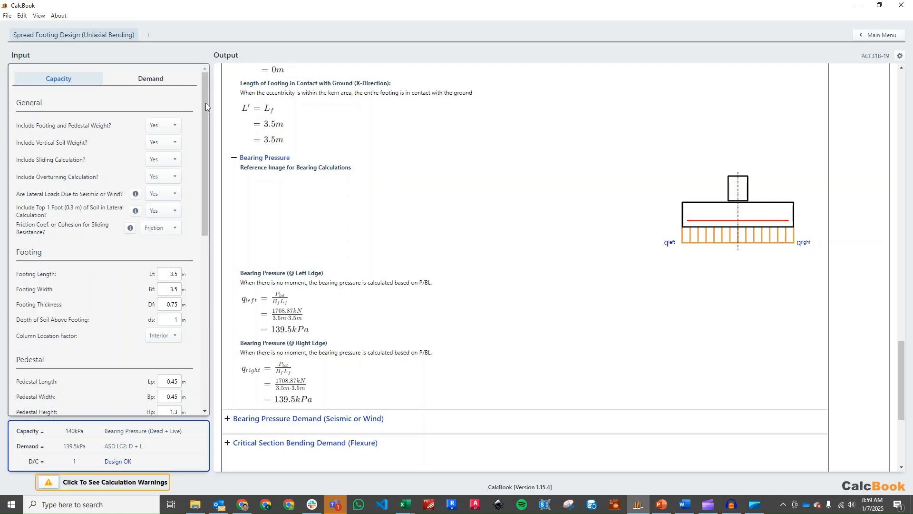
{"action": "left_click_drag", "start_coordinate": [206, 102], "coordinate": [205, 195]}
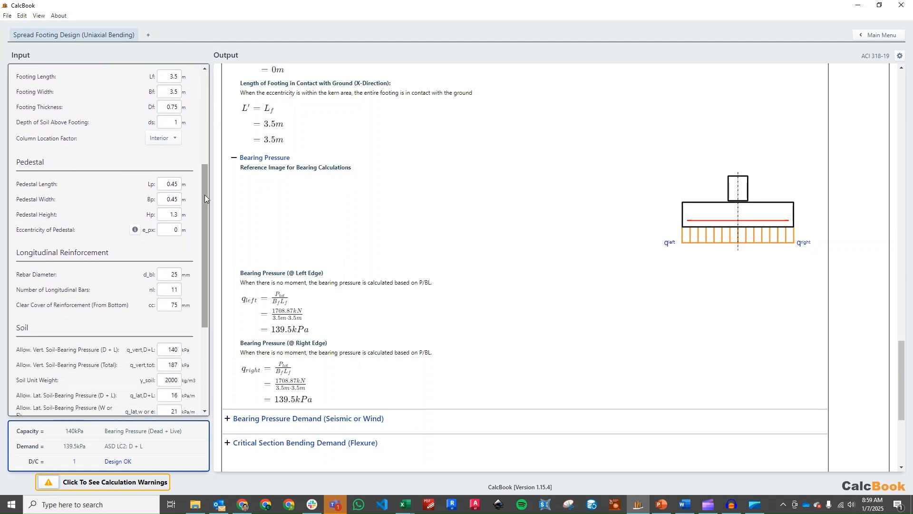
{"action": "double_click", "coordinate": [174, 289]}
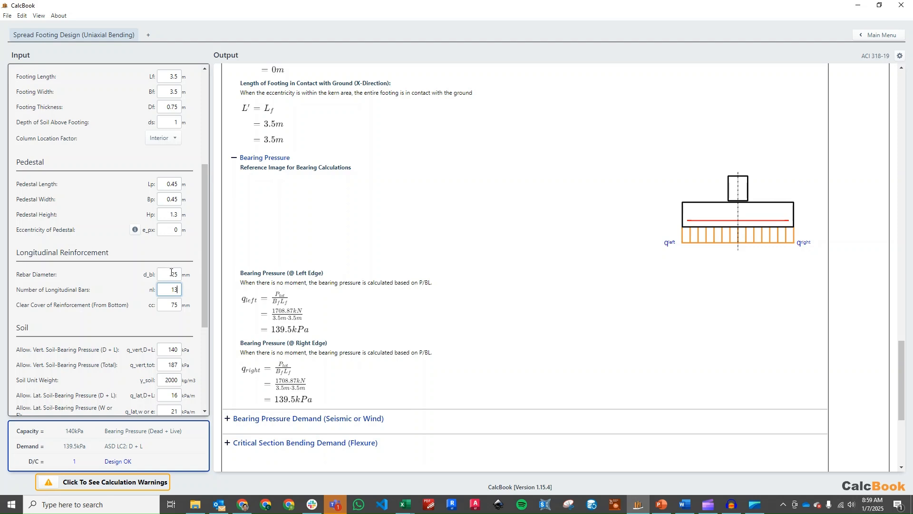
{"action": "left_click", "coordinate": [171, 272]}
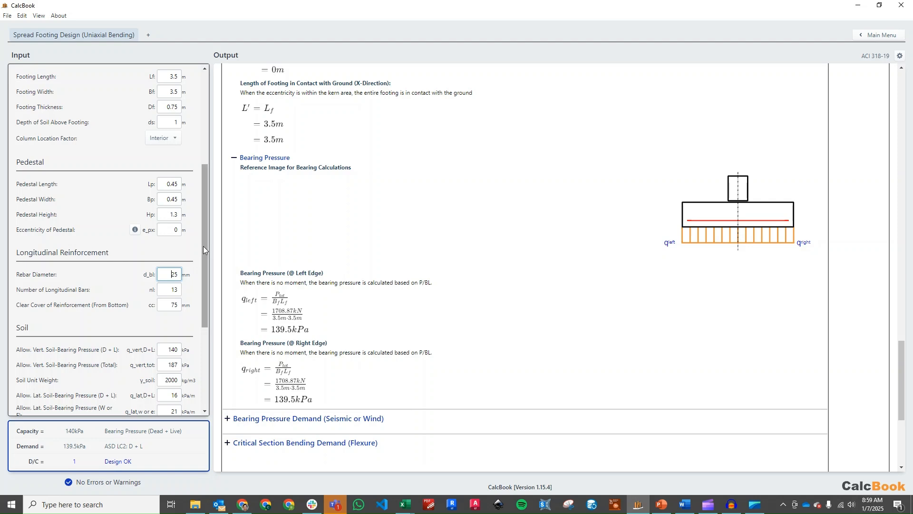
{"action": "left_click", "coordinate": [315, 211]}
{"action": "left_click_drag", "start_coordinate": [207, 200], "coordinate": [207, 108]}
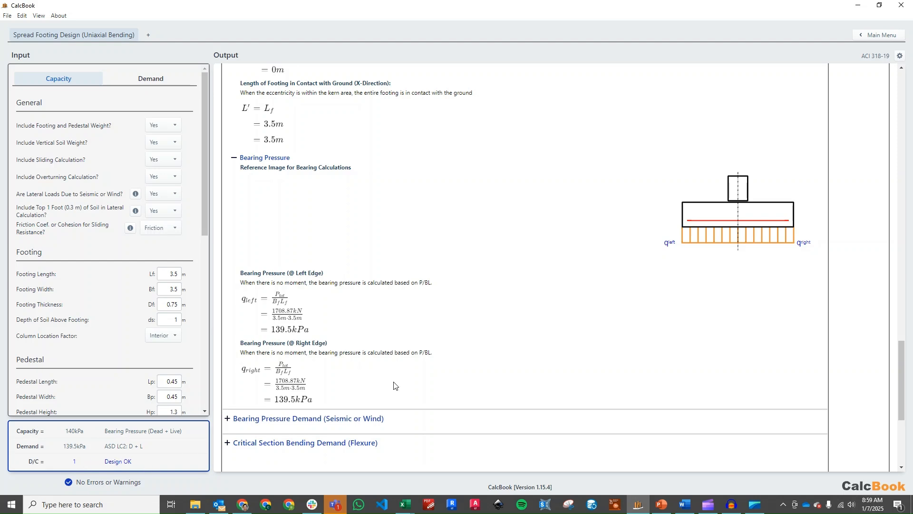
Expand the seismic or wind bearing pressure demand and examine the footing's total moment, kern area and resultant eccentricity
{"action": "scroll", "coordinate": [479, 311], "scroll_direction": "down", "scroll_amount": 2}
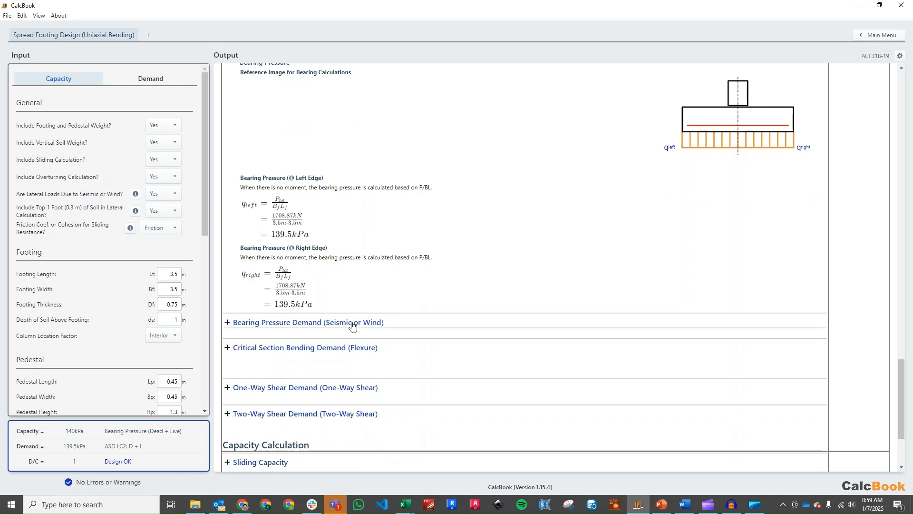
{"action": "left_click", "coordinate": [380, 321]}
{"action": "scroll", "coordinate": [406, 291], "scroll_direction": "down", "scroll_amount": 1}
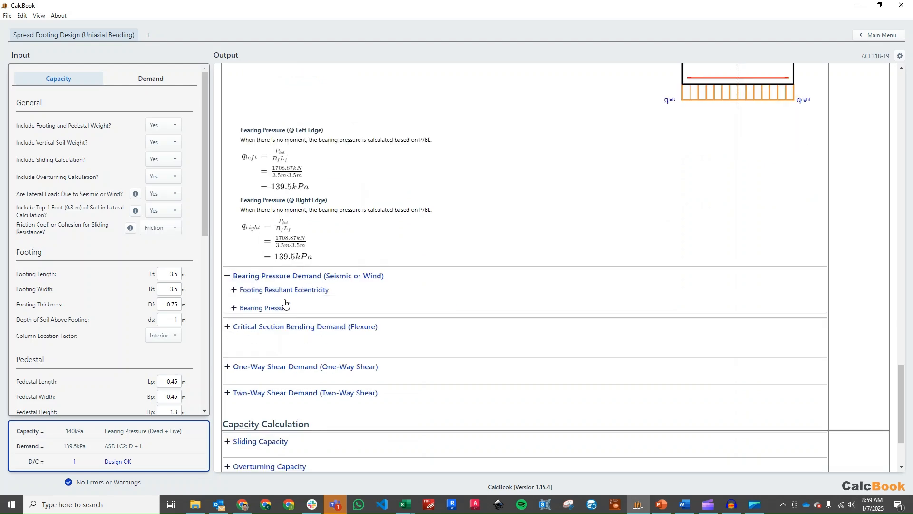
{"action": "left_click", "coordinate": [318, 288]}
{"action": "scroll", "coordinate": [351, 266], "scroll_direction": "down", "scroll_amount": 6}
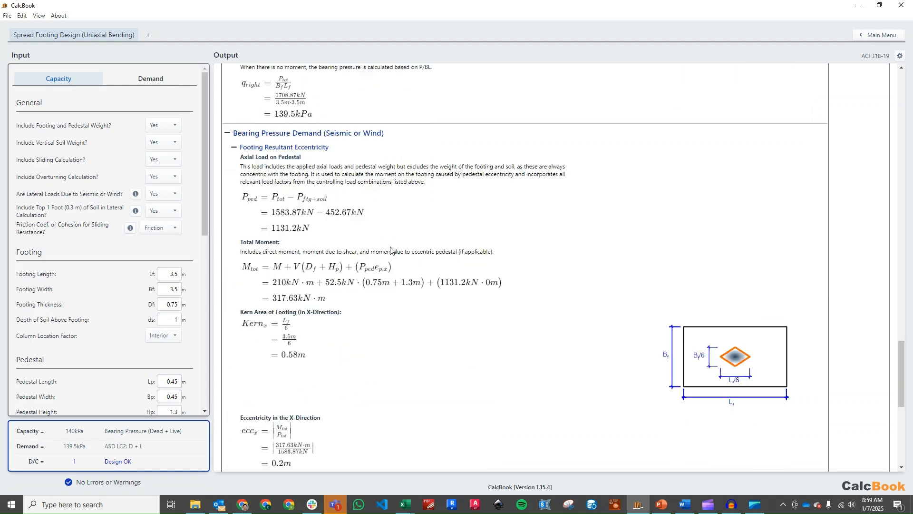
Expand the seismic or wind bearing pressure calculation and examine the pressure diagram and the left and right edge pressures
{"action": "left_click", "coordinate": [281, 410]}
{"action": "scroll", "coordinate": [398, 289], "scroll_direction": "down", "scroll_amount": 3}
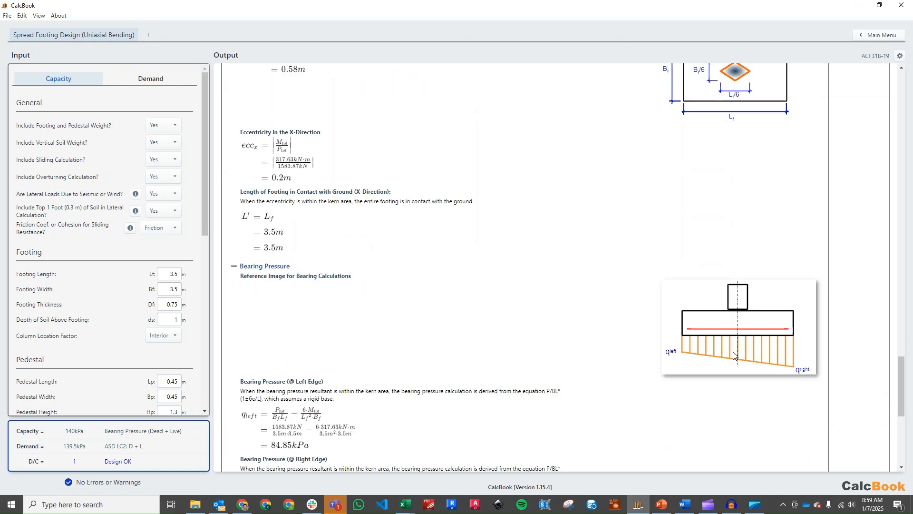
{"action": "scroll", "coordinate": [677, 366], "scroll_direction": "down", "scroll_amount": 1}
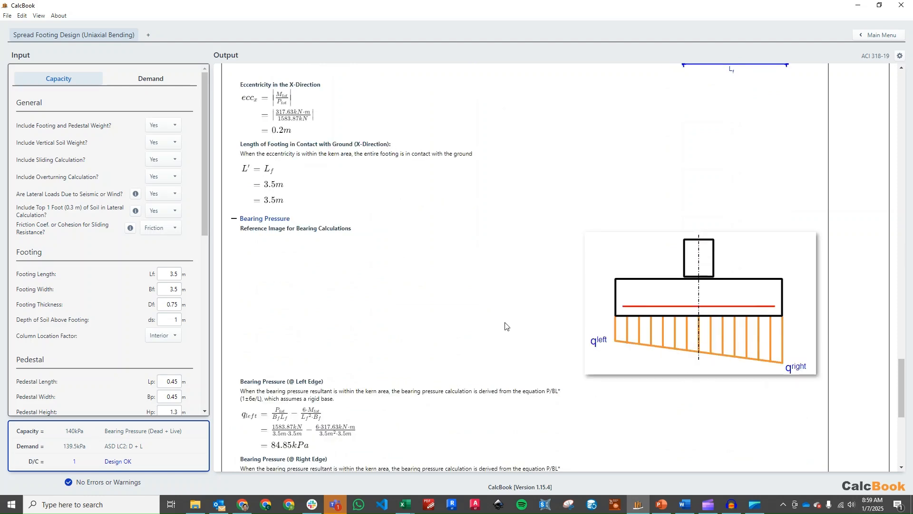
{"action": "scroll", "coordinate": [506, 326], "scroll_direction": "down", "scroll_amount": 2}
{"action": "scroll", "coordinate": [507, 326], "scroll_direction": "down", "scroll_amount": 1}
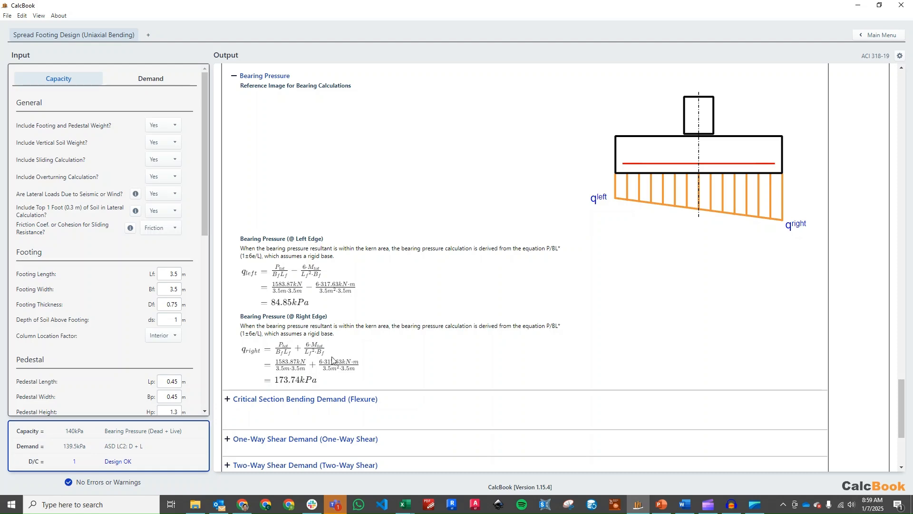
Expand the critical section bending demand and examine the ultimate bearing pressures at the footing edges and pedestal faces
{"action": "scroll", "coordinate": [434, 348], "scroll_direction": "down", "scroll_amount": 2}
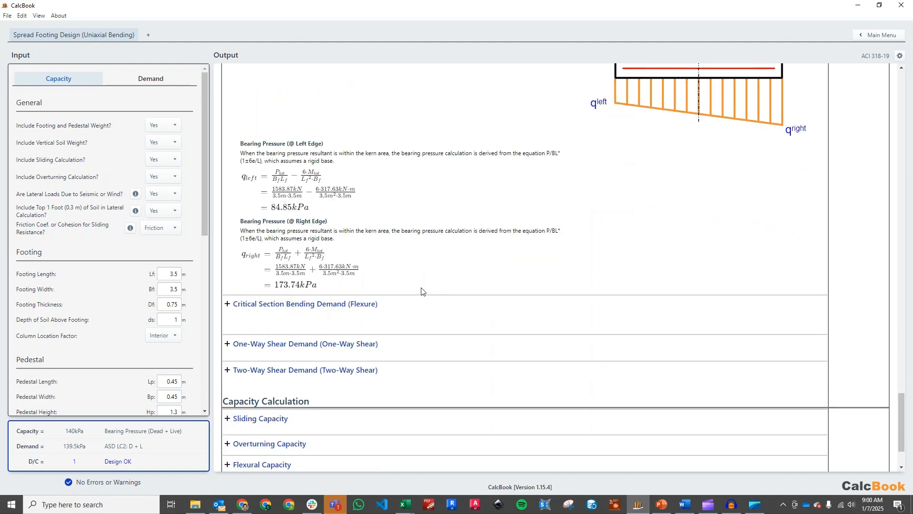
{"action": "left_click", "coordinate": [380, 303]}
{"action": "left_click", "coordinate": [377, 318]}
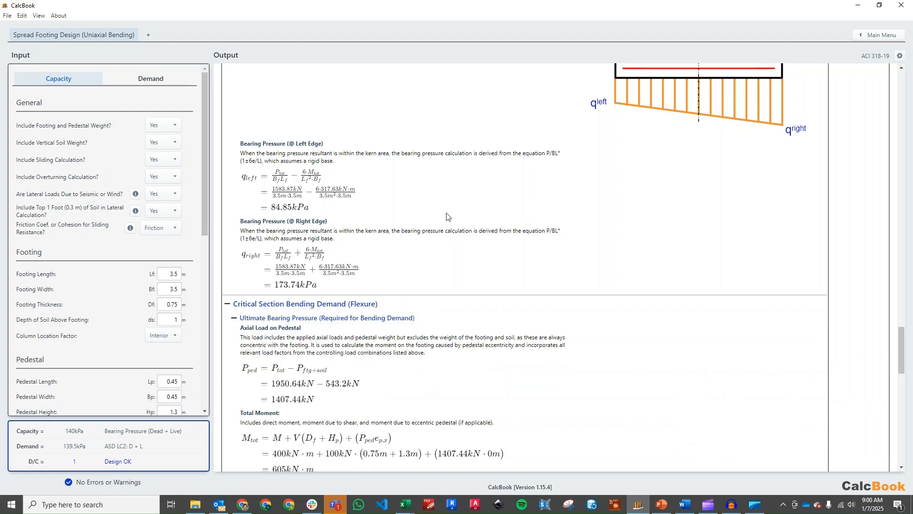
{"action": "scroll", "coordinate": [448, 216], "scroll_direction": "down", "scroll_amount": 5}
{"action": "scroll", "coordinate": [447, 217], "scroll_direction": "down", "scroll_amount": 3}
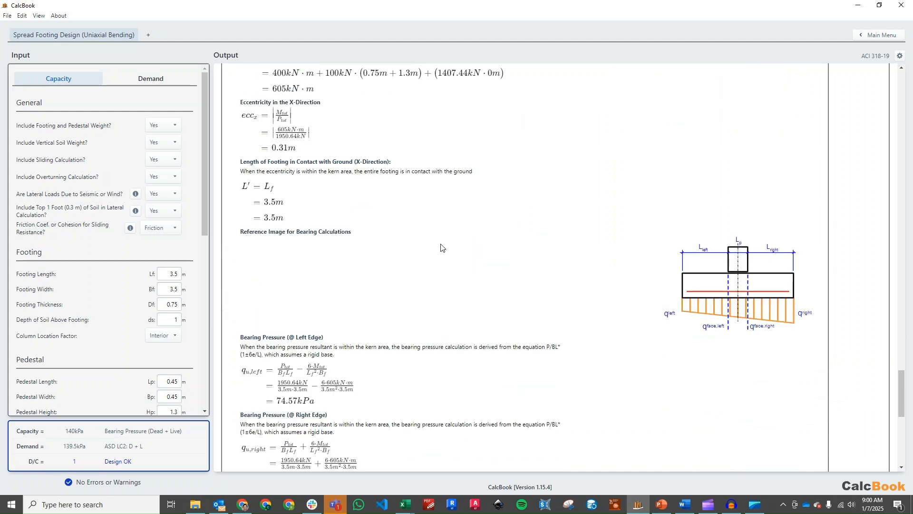
{"action": "scroll", "coordinate": [426, 259], "scroll_direction": "down", "scroll_amount": 2}
{"action": "scroll", "coordinate": [426, 260], "scroll_direction": "down", "scroll_amount": 2}
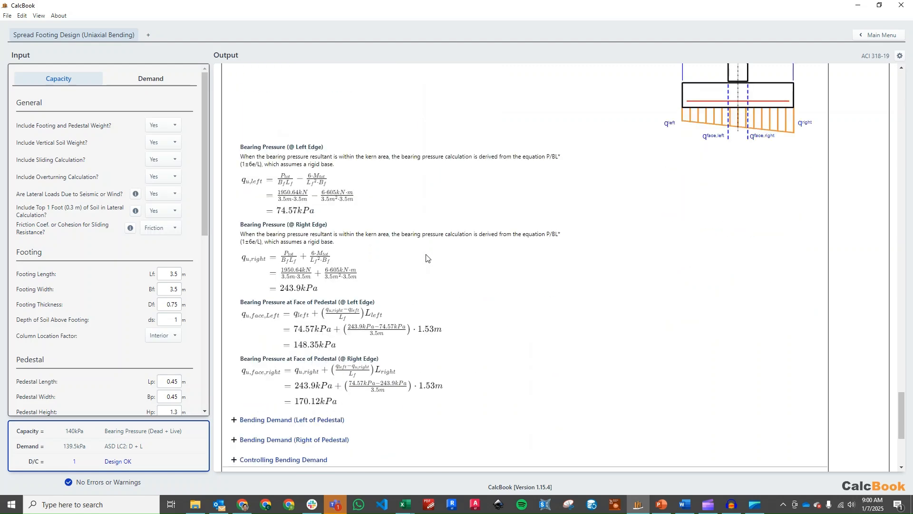
{"action": "scroll", "coordinate": [426, 258], "scroll_direction": "down", "scroll_amount": 1}
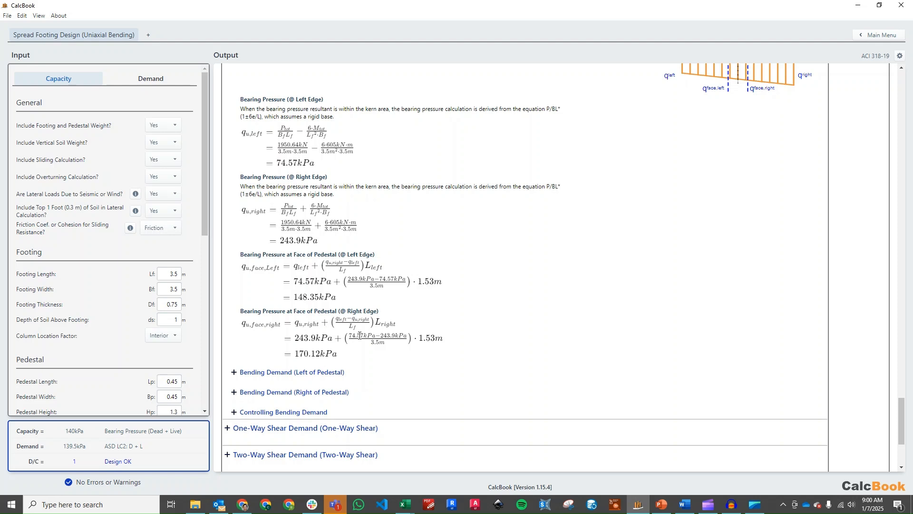
Expand the bending demand left of the pedestal and examine its force diagram and the moment at the pedestal's left face
{"action": "left_click", "coordinate": [349, 372]}
{"action": "scroll", "coordinate": [416, 257], "scroll_direction": "down", "scroll_amount": 6}
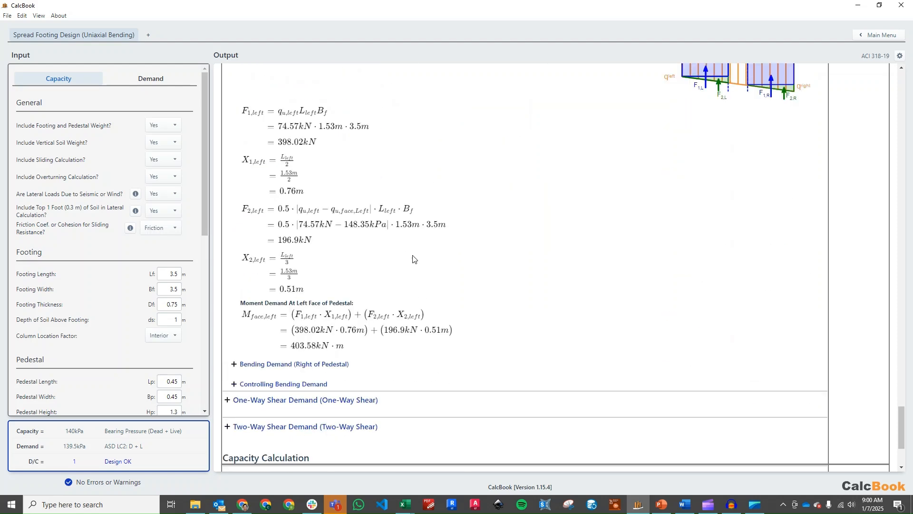
{"action": "scroll", "coordinate": [432, 276], "scroll_direction": "up", "scroll_amount": 2}
{"action": "mouse_move", "coordinate": [731, 132]}
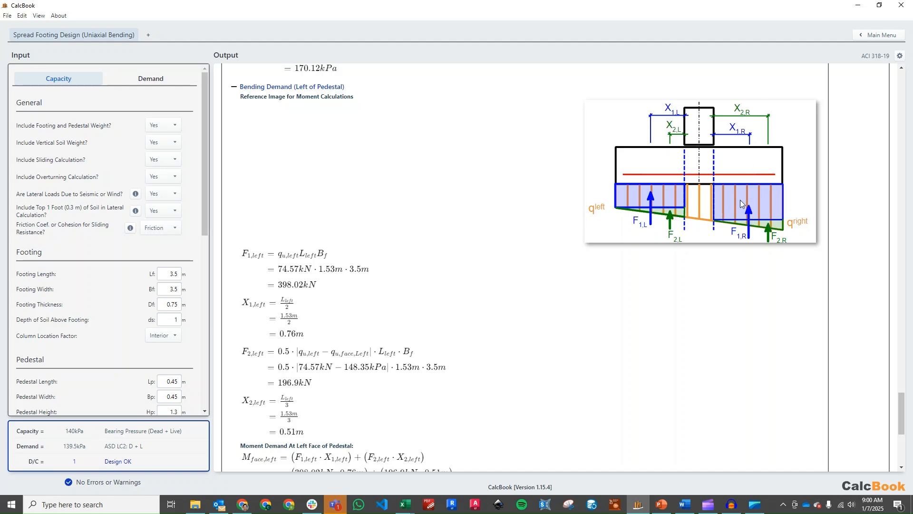
{"action": "scroll", "coordinate": [390, 220], "scroll_direction": "down", "scroll_amount": 4}
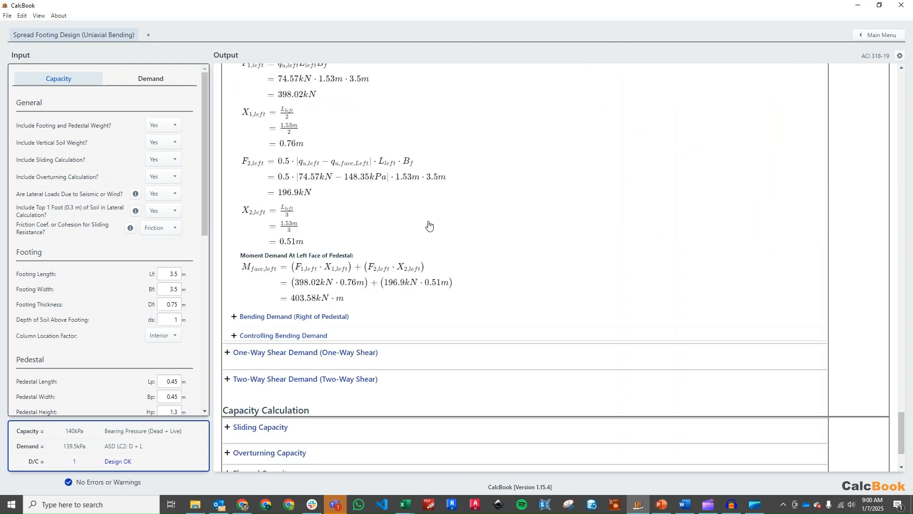
Expand the controlling bending demand and the one-way shear demand, and examine the maximum of each
{"action": "scroll", "coordinate": [432, 223], "scroll_direction": "down", "scroll_amount": 1}
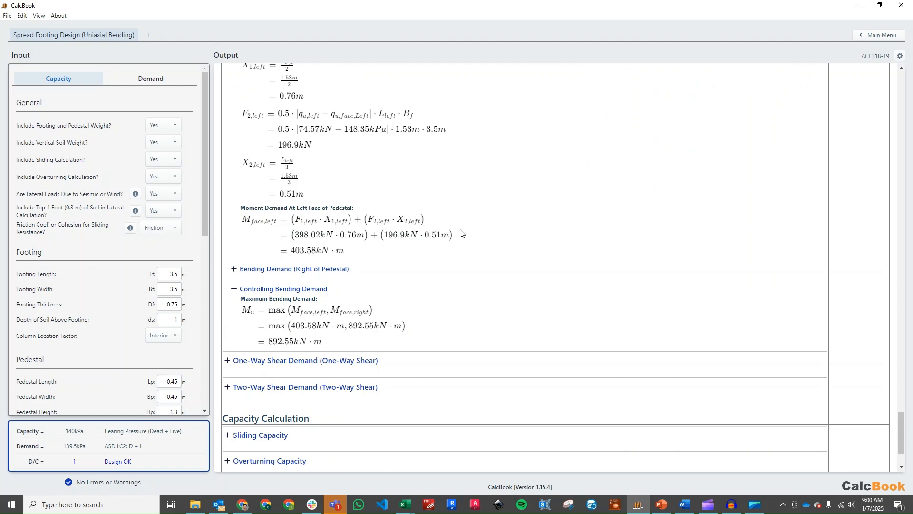
{"action": "scroll", "coordinate": [458, 224], "scroll_direction": "down", "scroll_amount": 1}
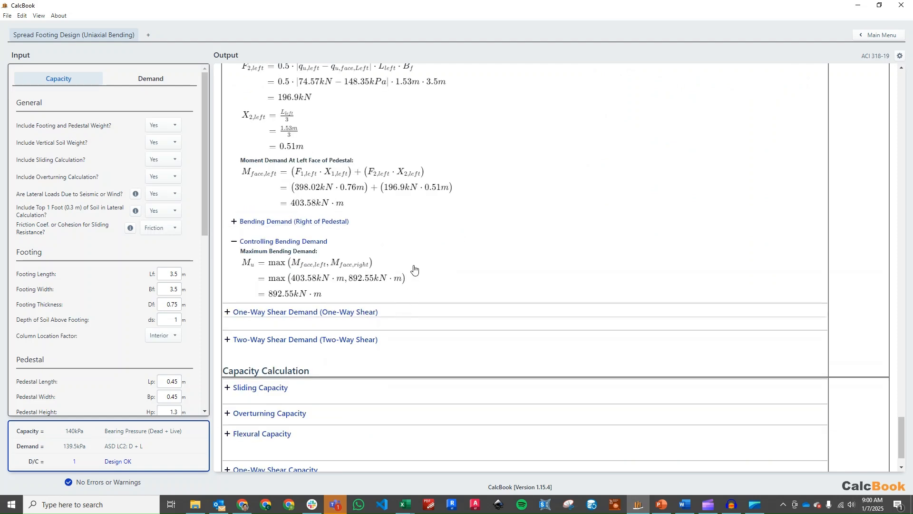
{"action": "left_click", "coordinate": [383, 310]}
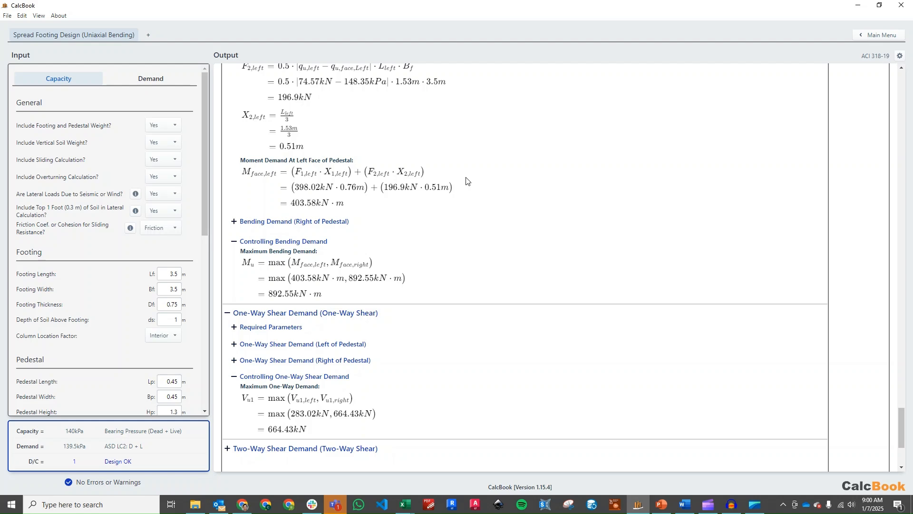
{"action": "scroll", "coordinate": [466, 181], "scroll_direction": "down", "scroll_amount": 3}
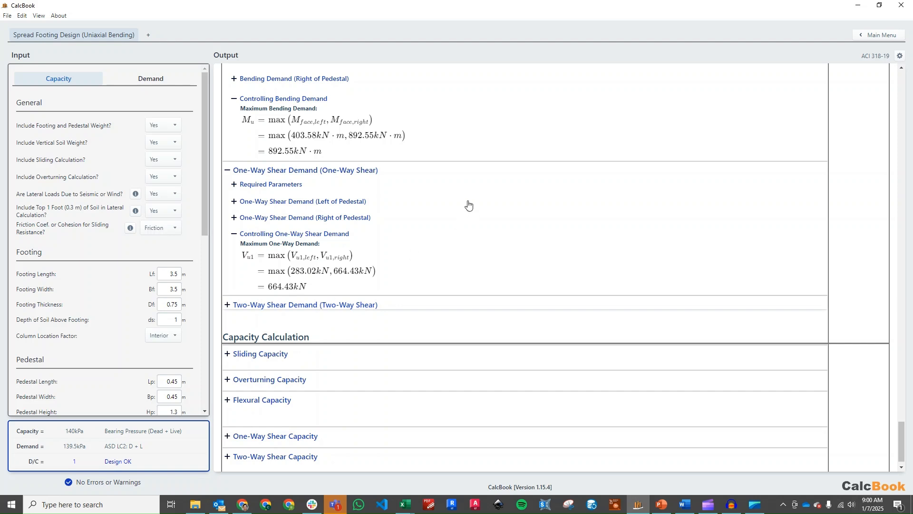
Expand the two-way shear demand and examine the average bearing pressure and shear calculations
{"action": "left_click", "coordinate": [321, 321]}
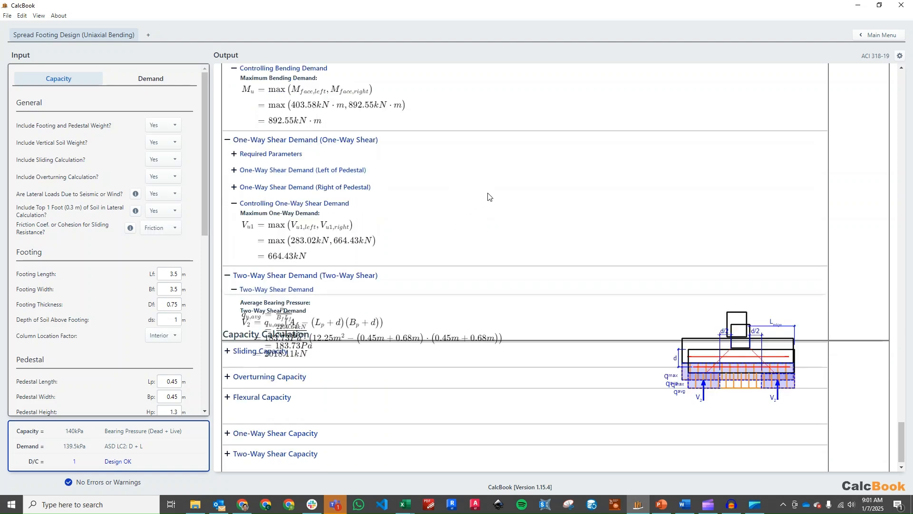
{"action": "scroll", "coordinate": [490, 197], "scroll_direction": "down", "scroll_amount": 3}
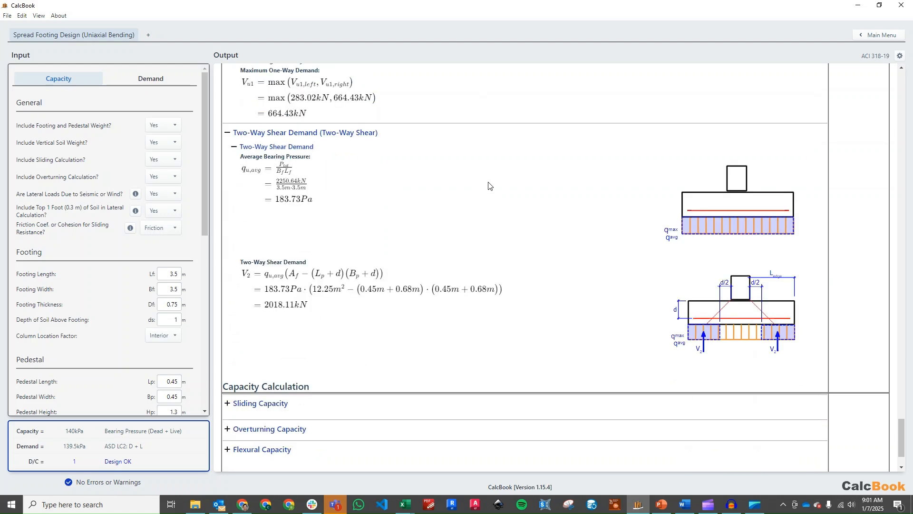
{"action": "scroll", "coordinate": [493, 205], "scroll_direction": "down", "scroll_amount": 2}
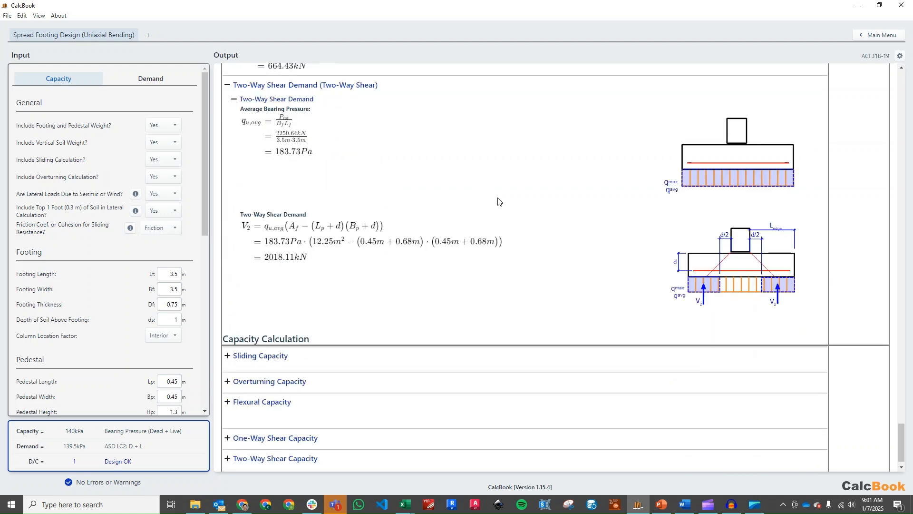
Expand the sliding capacity calculation and examine the soil depth and the lateral earth pressures at the top and bottom of the footing
{"action": "left_click", "coordinate": [282, 338]}
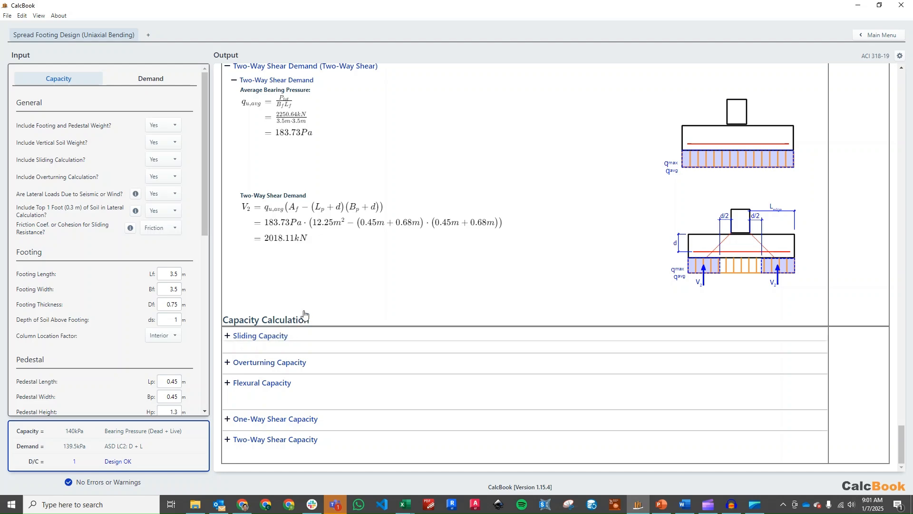
{"action": "left_click", "coordinate": [284, 351]}
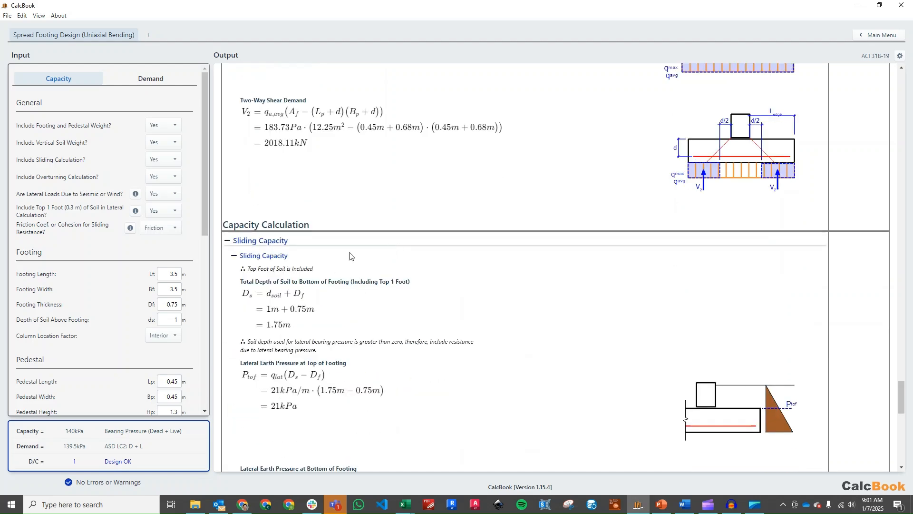
{"action": "scroll", "coordinate": [309, 271], "scroll_direction": "down", "scroll_amount": 1}
{"action": "scroll", "coordinate": [309, 271], "scroll_direction": "down", "scroll_amount": 1}
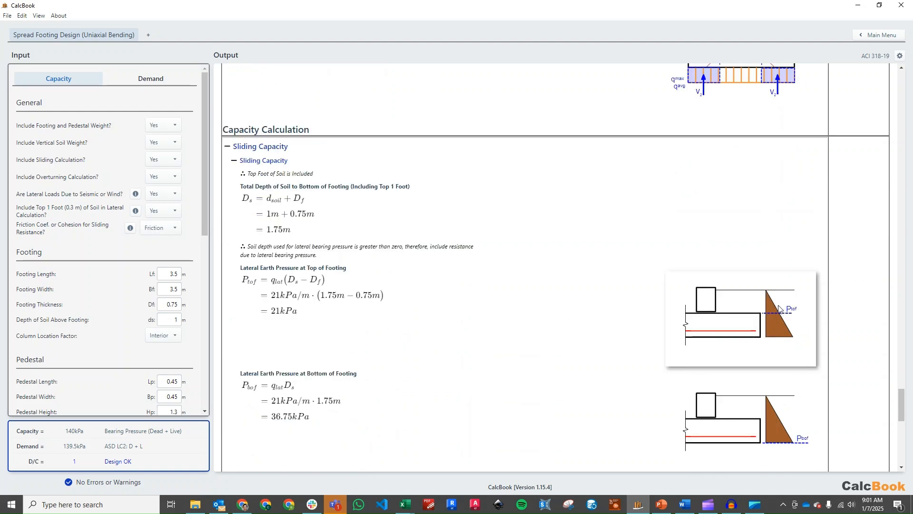
{"action": "scroll", "coordinate": [316, 248], "scroll_direction": "down", "scroll_amount": 1}
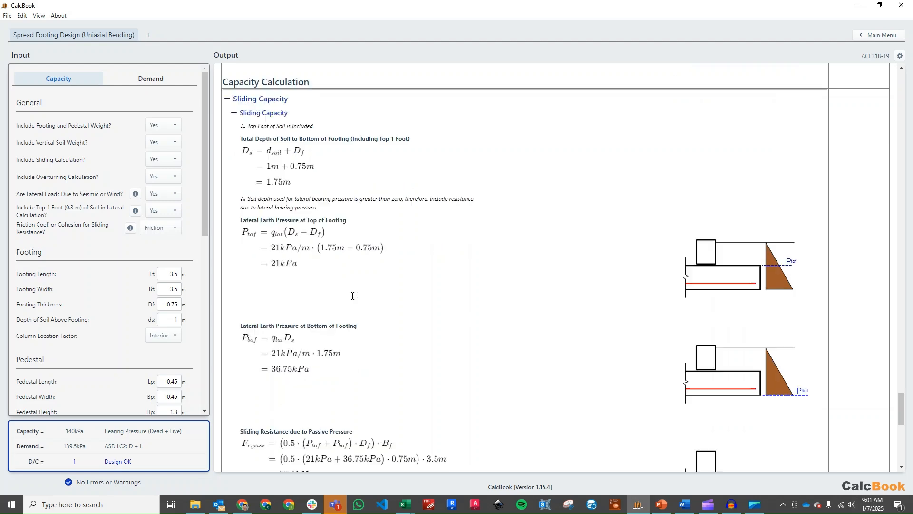
{"action": "scroll", "coordinate": [300, 249], "scroll_direction": "down", "scroll_amount": 1}
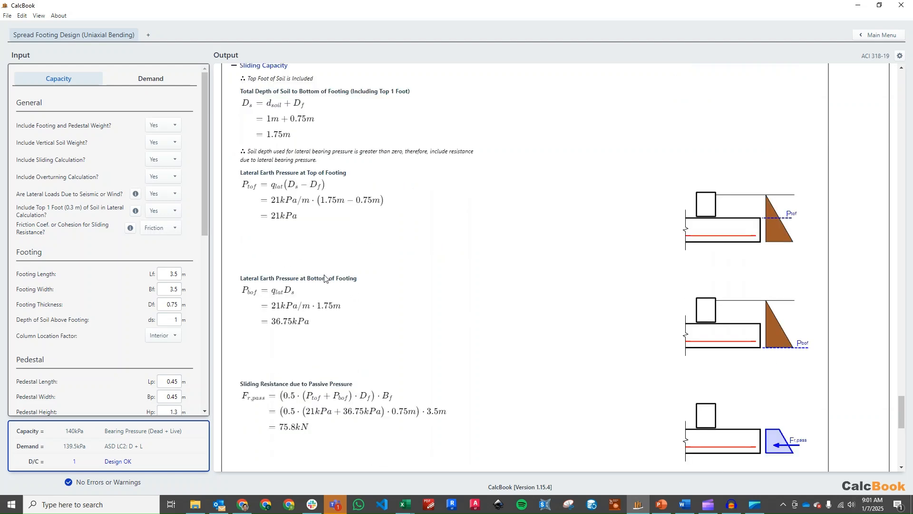
{"action": "scroll", "coordinate": [346, 281], "scroll_direction": "down", "scroll_amount": 1}
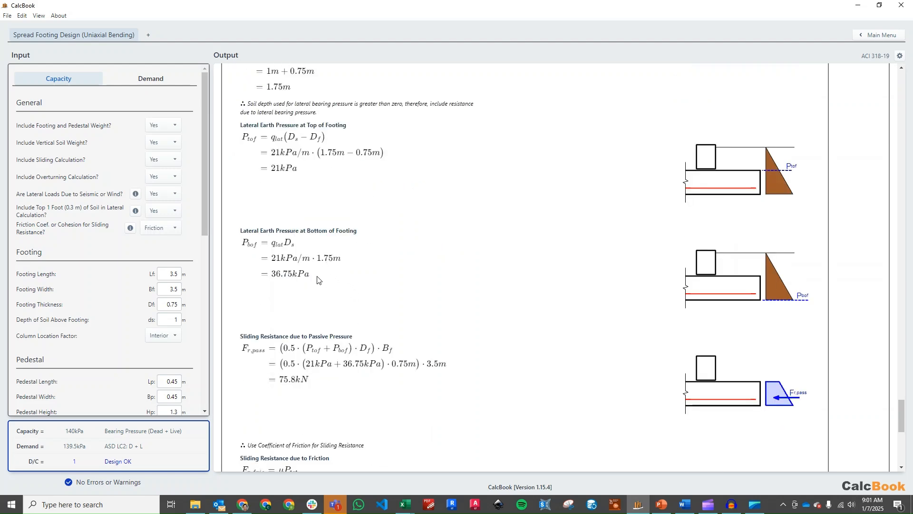
Examine the passive, frictional and total sliding resistance and the factor of safety against sliding
{"action": "scroll", "coordinate": [325, 278], "scroll_direction": "down", "scroll_amount": 1}
{"action": "scroll", "coordinate": [361, 324], "scroll_direction": "down", "scroll_amount": 1}
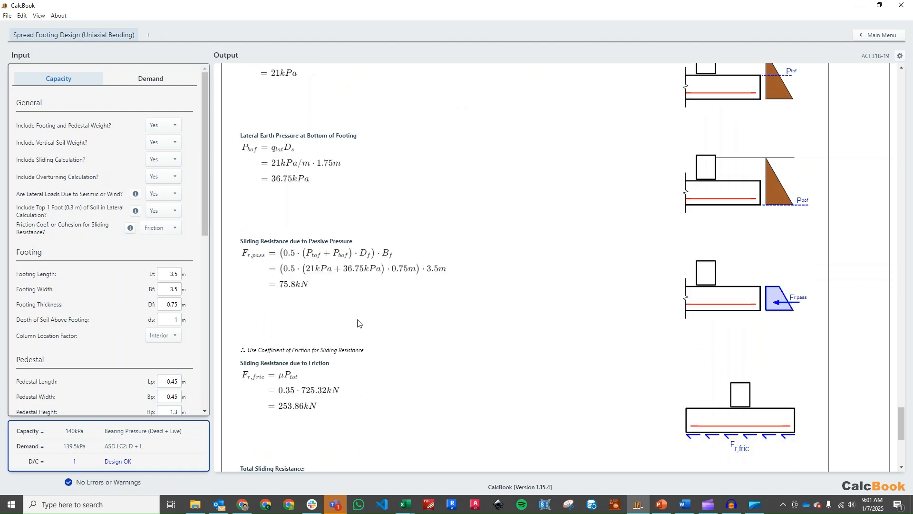
{"action": "scroll", "coordinate": [369, 312], "scroll_direction": "down", "scroll_amount": 1}
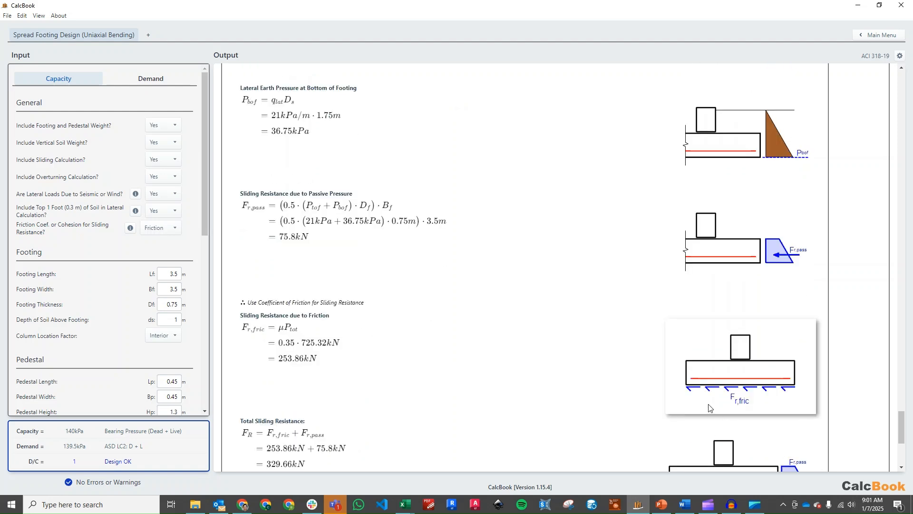
{"action": "scroll", "coordinate": [540, 364], "scroll_direction": "down", "scroll_amount": 1}
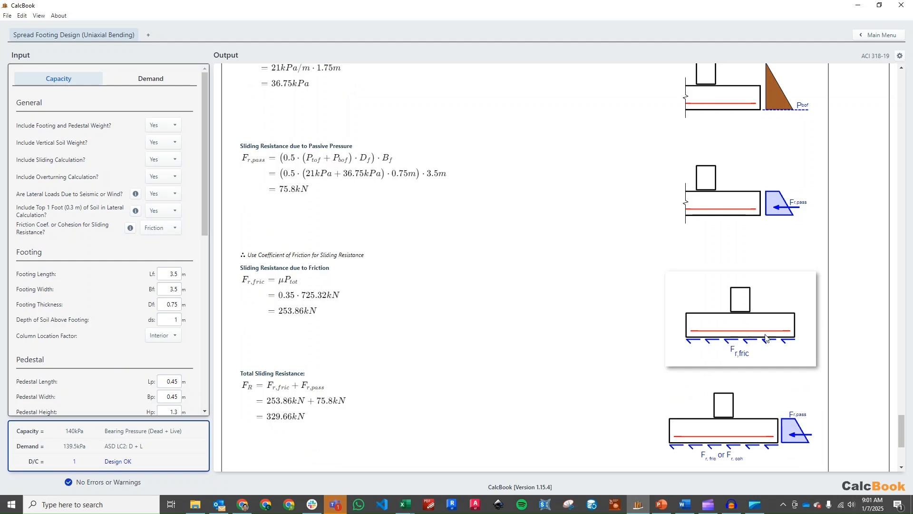
{"action": "scroll", "coordinate": [676, 321], "scroll_direction": "down", "scroll_amount": 1}
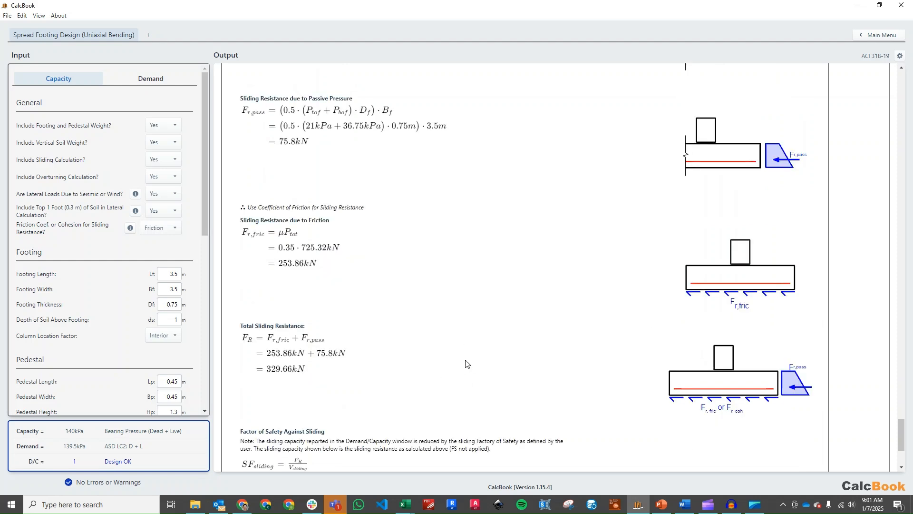
{"action": "scroll", "coordinate": [466, 360], "scroll_direction": "down", "scroll_amount": 1}
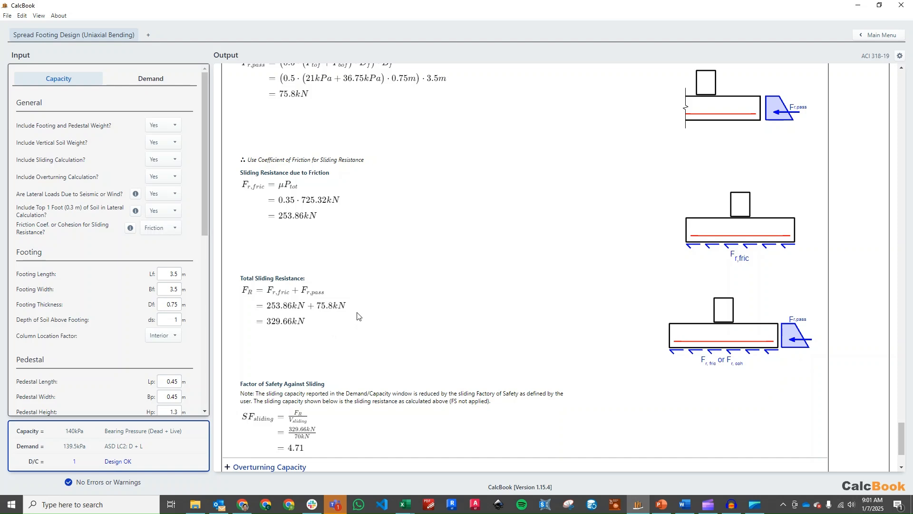
{"action": "scroll", "coordinate": [359, 318], "scroll_direction": "down", "scroll_amount": 2}
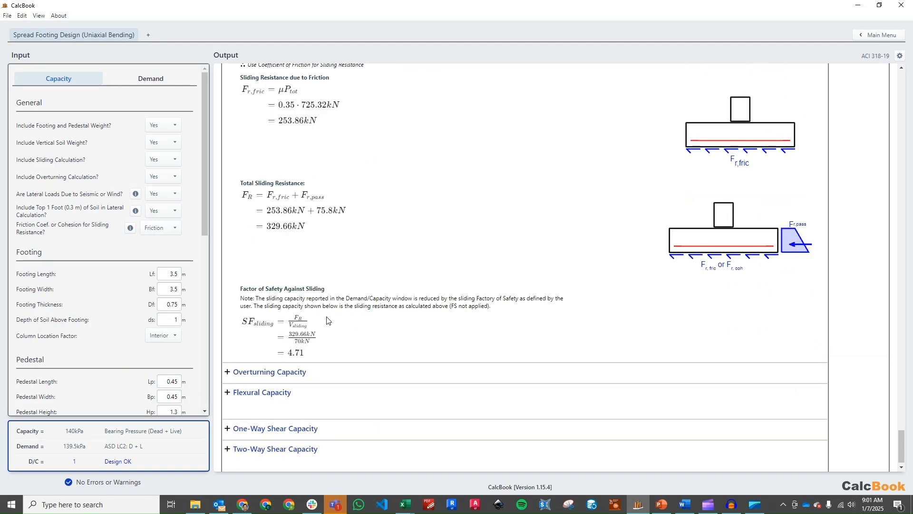
{"action": "scroll", "coordinate": [434, 296], "scroll_direction": "down", "scroll_amount": 1}
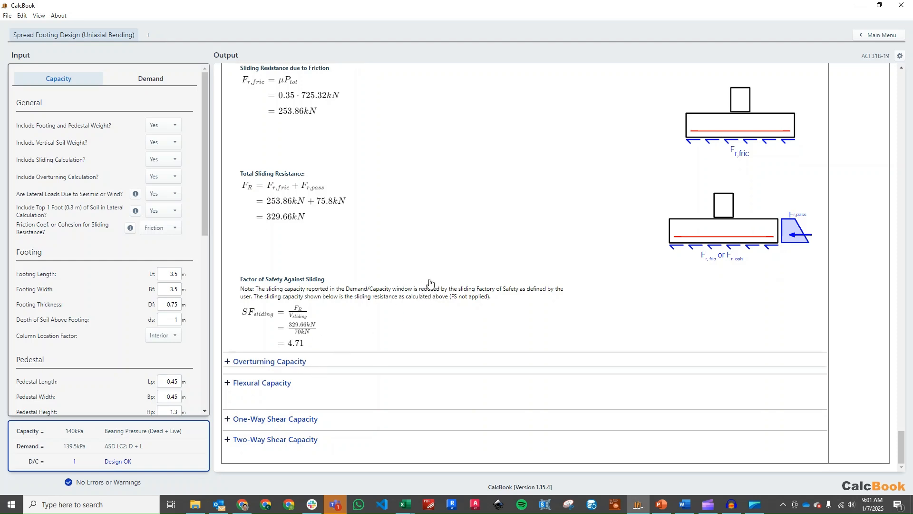
Expand the overturning capacity and examine the overturning moment, resisting moment and factor of safety against overturning
{"action": "left_click", "coordinate": [345, 361]}
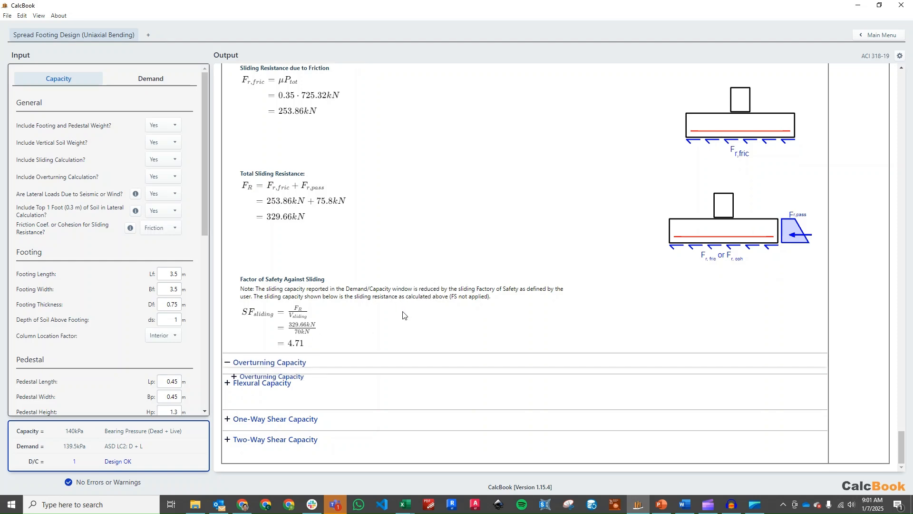
{"action": "left_click", "coordinate": [321, 375]}
{"action": "scroll", "coordinate": [407, 252], "scroll_direction": "down", "scroll_amount": 4}
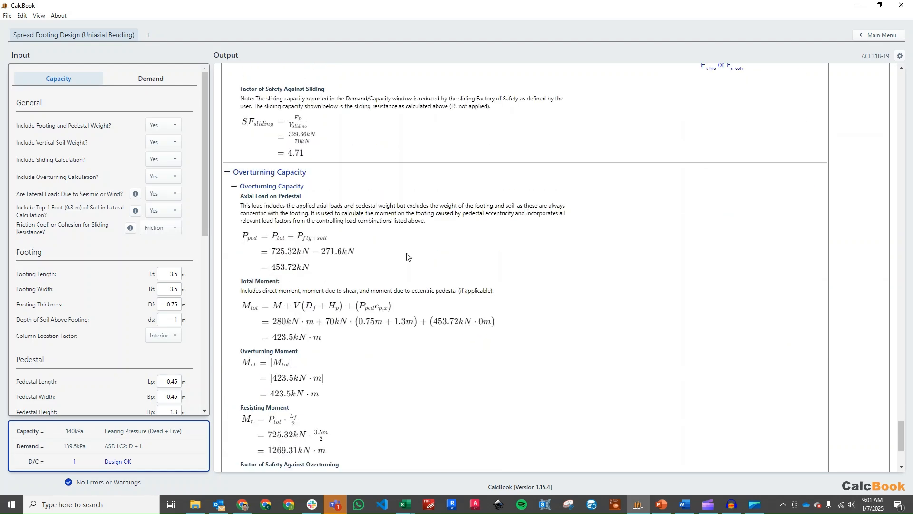
{"action": "scroll", "coordinate": [297, 335], "scroll_direction": "down", "scroll_amount": 3}
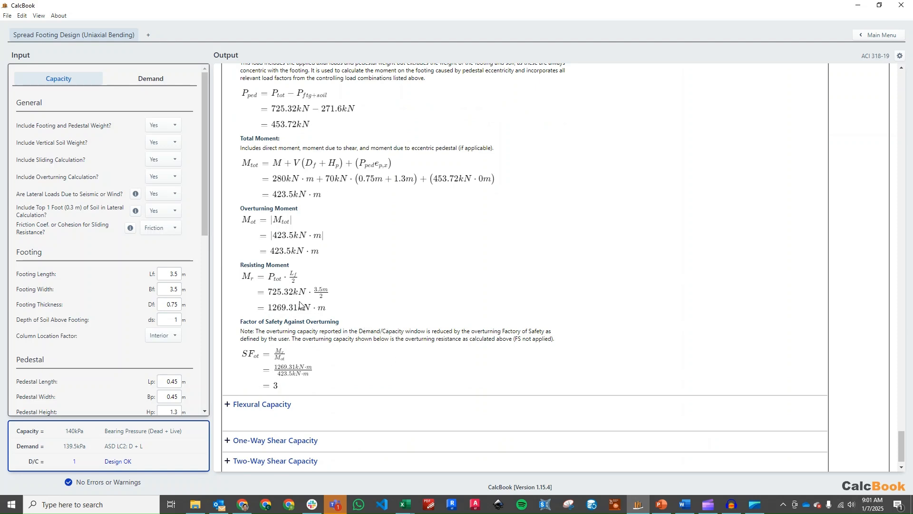
{"action": "scroll", "coordinate": [301, 305], "scroll_direction": "down", "scroll_amount": 1}
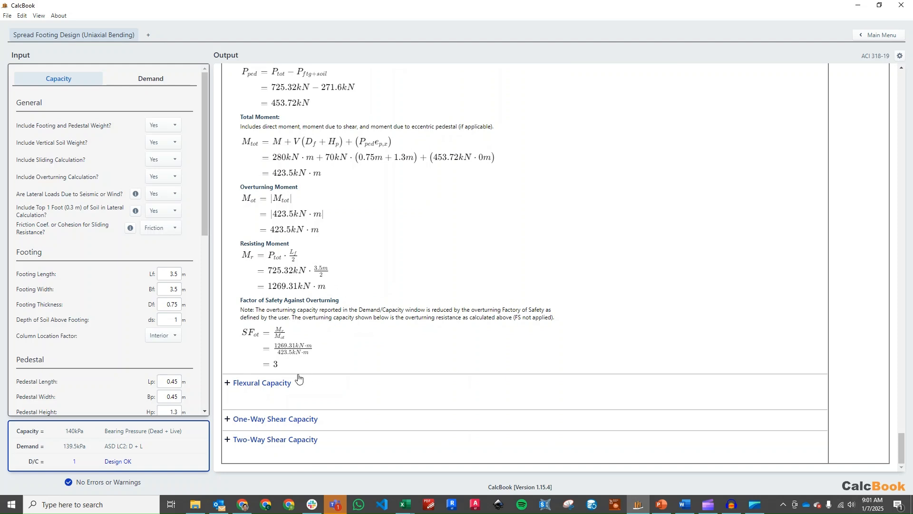
Expand the flexural capacity and examine the strain diagram values and the nominal and design flexural capacity at the critical section
{"action": "left_click", "coordinate": [271, 382]}
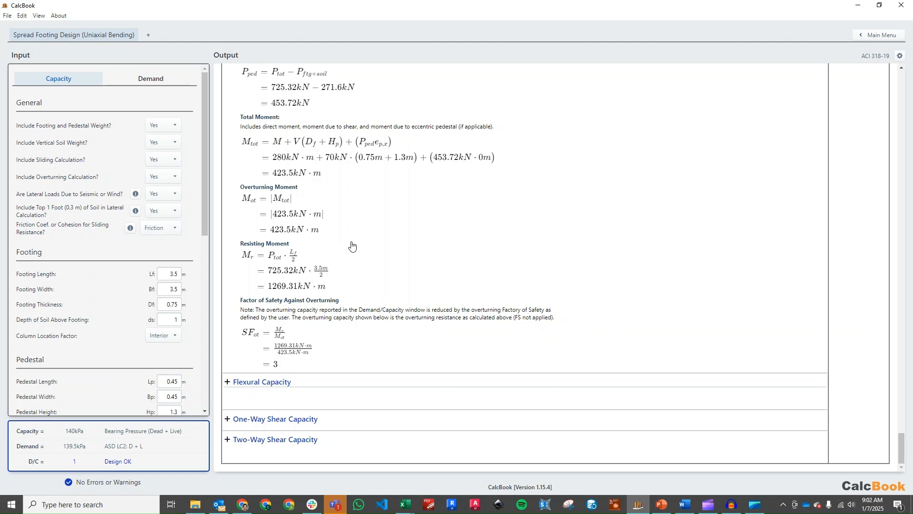
{"action": "scroll", "coordinate": [373, 293], "scroll_direction": "down", "scroll_amount": 1}
{"action": "left_click", "coordinate": [338, 350]}
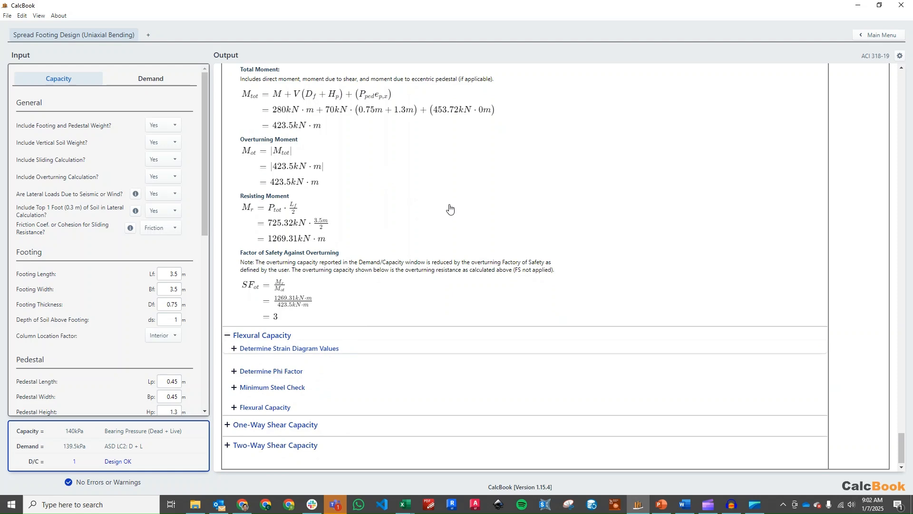
{"action": "scroll", "coordinate": [450, 209], "scroll_direction": "down", "scroll_amount": 1}
{"action": "scroll", "coordinate": [467, 199], "scroll_direction": "down", "scroll_amount": 4}
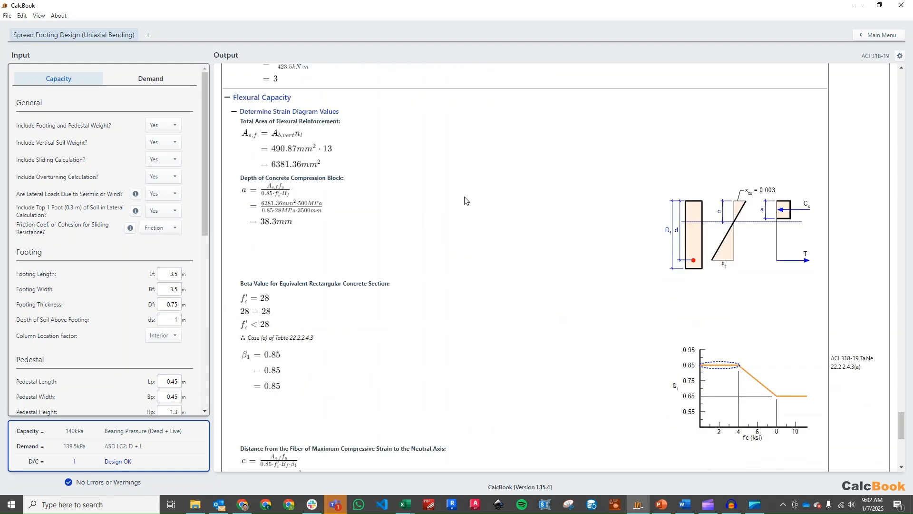
{"action": "scroll", "coordinate": [465, 199], "scroll_direction": "down", "scroll_amount": 7}
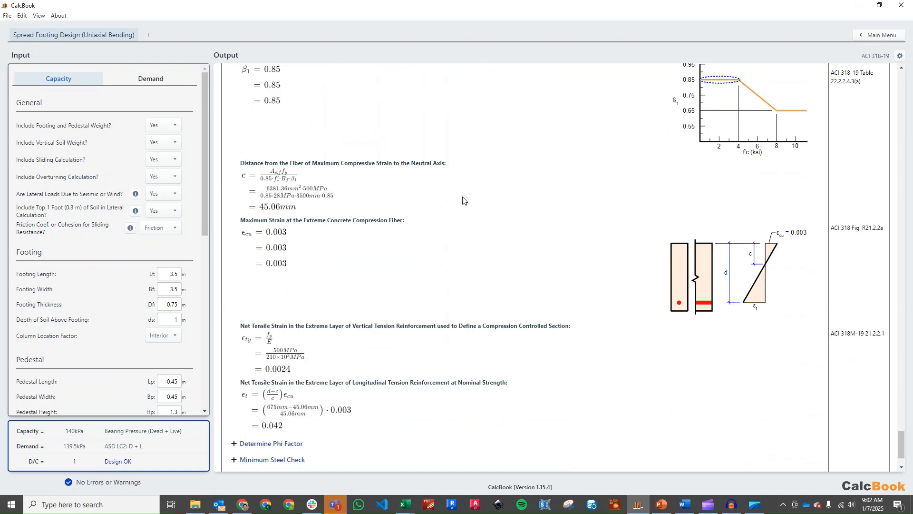
{"action": "scroll", "coordinate": [404, 291], "scroll_direction": "down", "scroll_amount": 1}
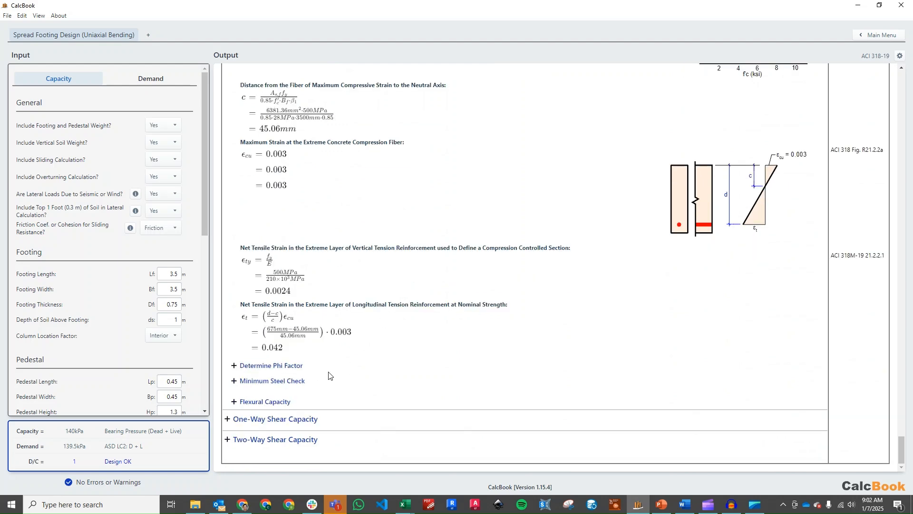
{"action": "left_click", "coordinate": [308, 404]}
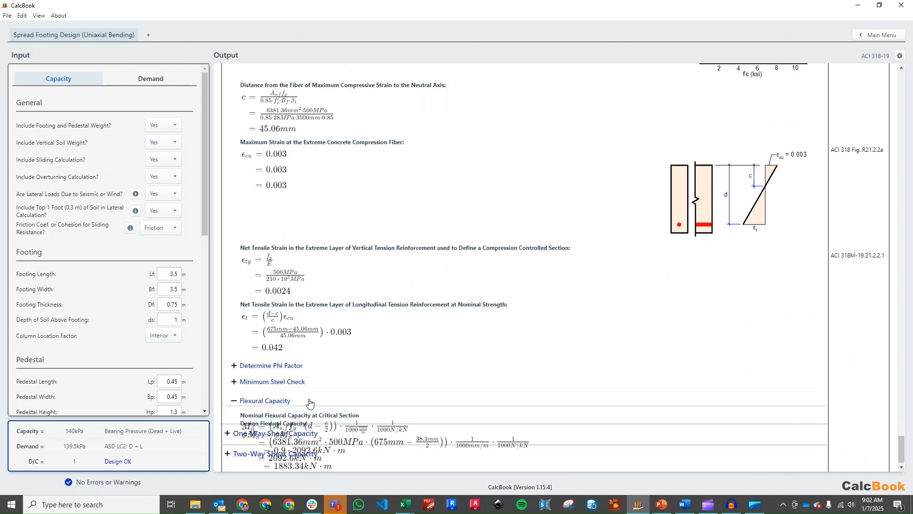
{"action": "scroll", "coordinate": [381, 336], "scroll_direction": "down", "scroll_amount": 2}
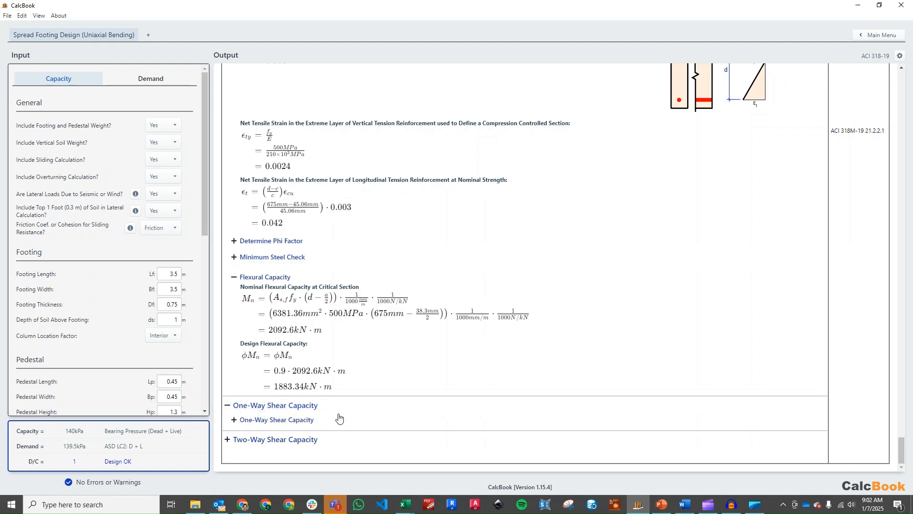
Expand the one-way shear capacity and examine the concrete contribution and the nominal and design shear strength
{"action": "left_click", "coordinate": [309, 418]}
{"action": "scroll", "coordinate": [505, 212], "scroll_direction": "down", "scroll_amount": 6}
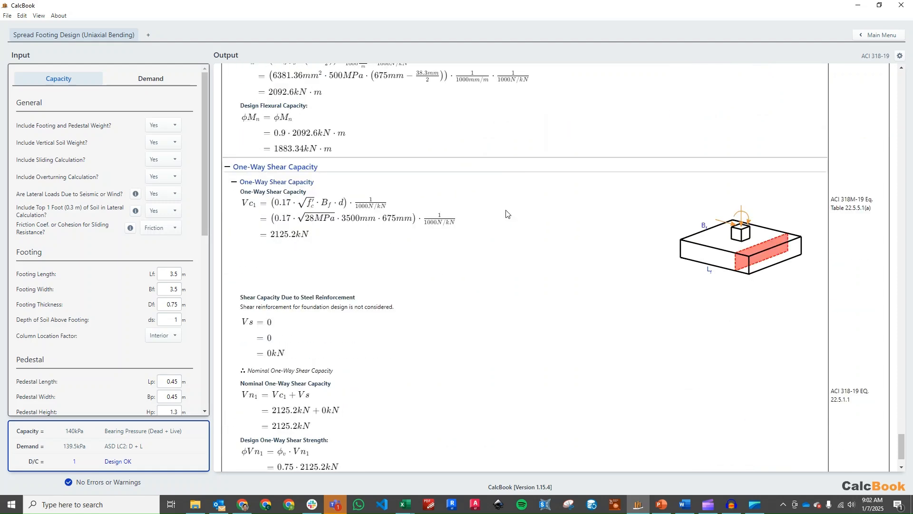
{"action": "scroll", "coordinate": [495, 243], "scroll_direction": "down", "scroll_amount": 1}
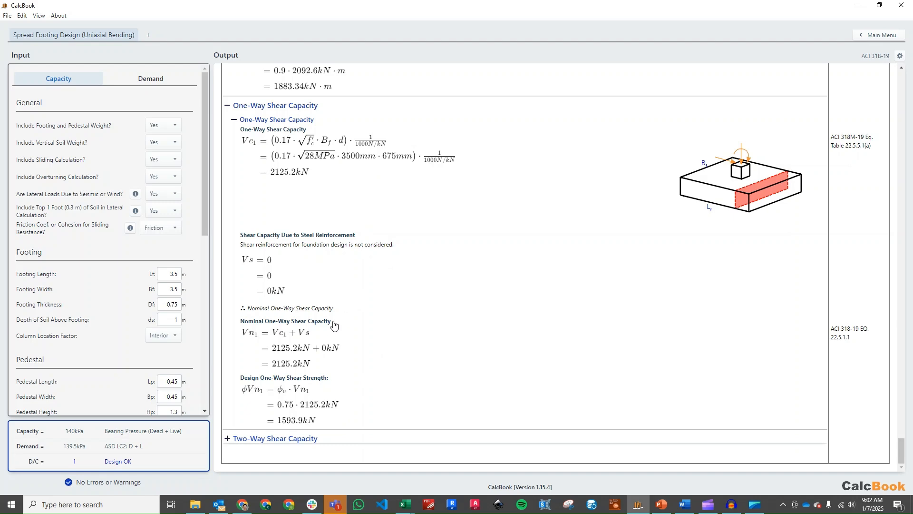
Expand the two-way shear capacity and examine the punching shear perimeter and the governing minimum of the three concrete capacity equations
{"action": "scroll", "coordinate": [345, 323], "scroll_direction": "down", "scroll_amount": 1}
{"action": "left_click", "coordinate": [299, 440]}
{"action": "scroll", "coordinate": [393, 240], "scroll_direction": "down", "scroll_amount": 7}
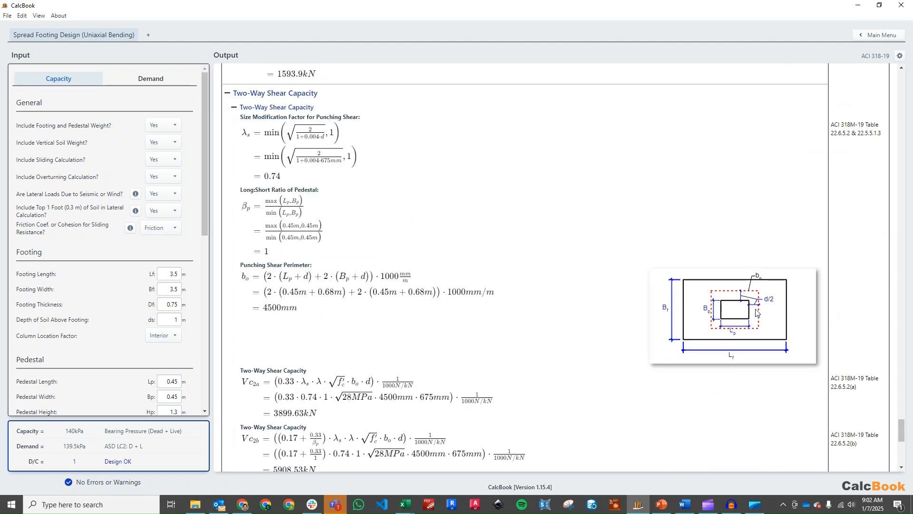
{"action": "scroll", "coordinate": [539, 294], "scroll_direction": "down", "scroll_amount": 1}
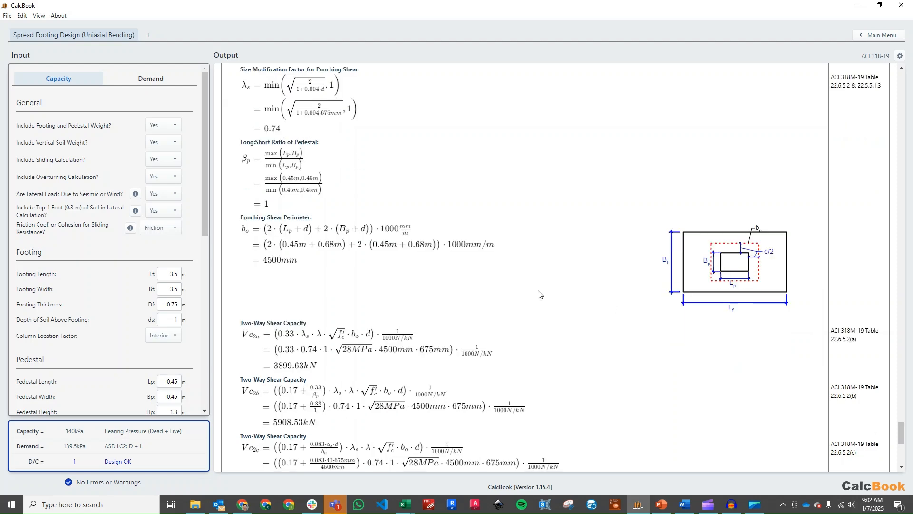
{"action": "scroll", "coordinate": [530, 286], "scroll_direction": "down", "scroll_amount": 2}
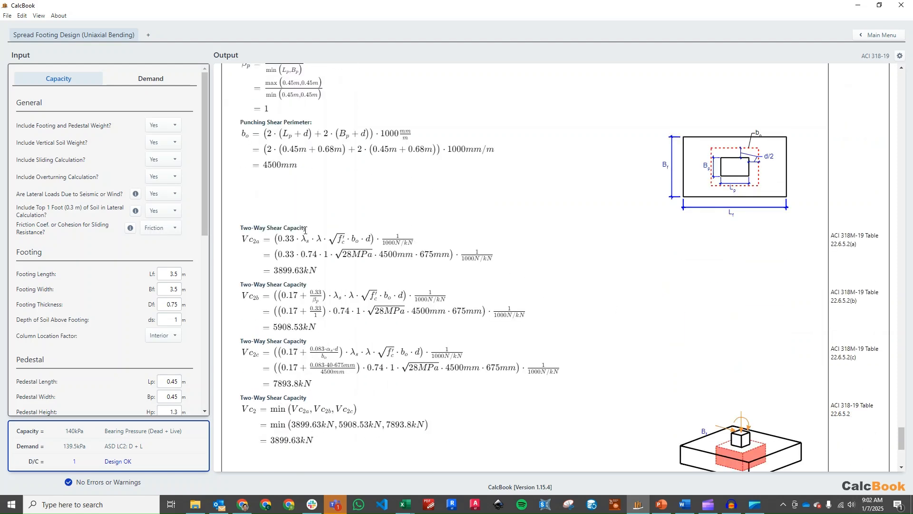
{"action": "scroll", "coordinate": [528, 330], "scroll_direction": "down", "scroll_amount": 1}
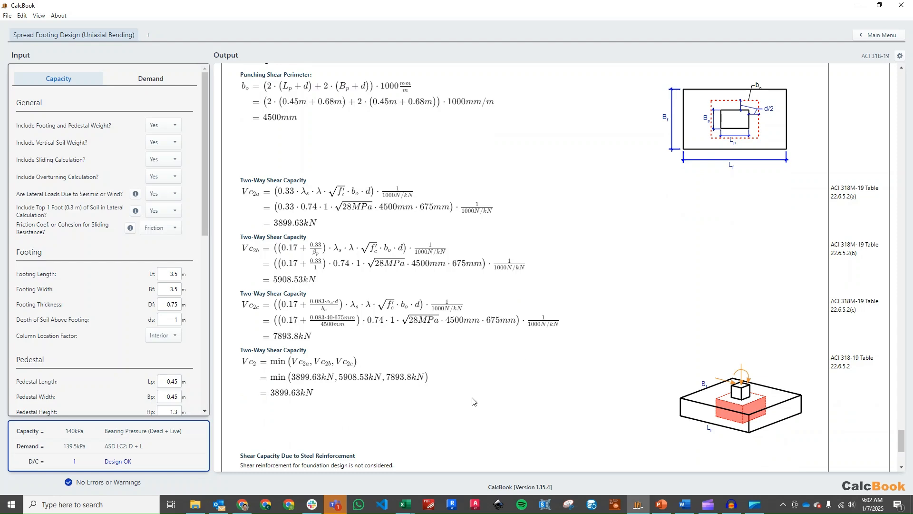
{"action": "scroll", "coordinate": [476, 415], "scroll_direction": "down", "scroll_amount": 4}
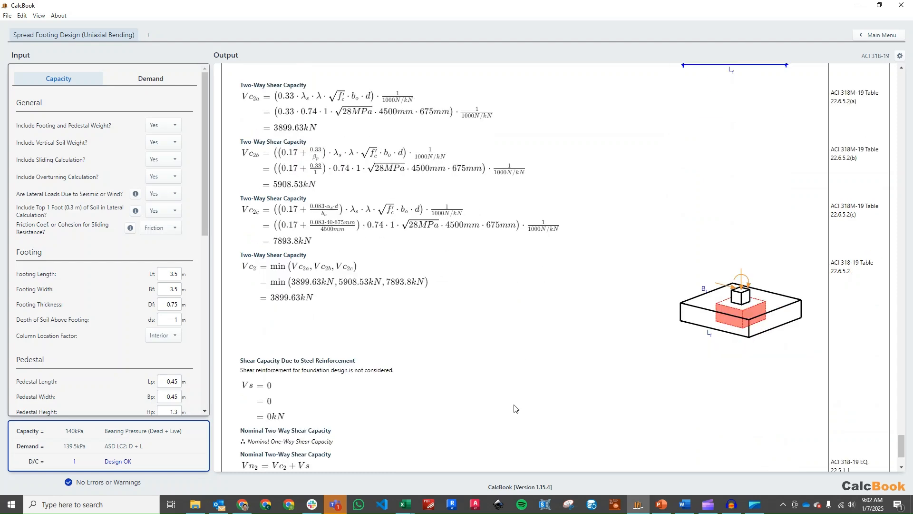